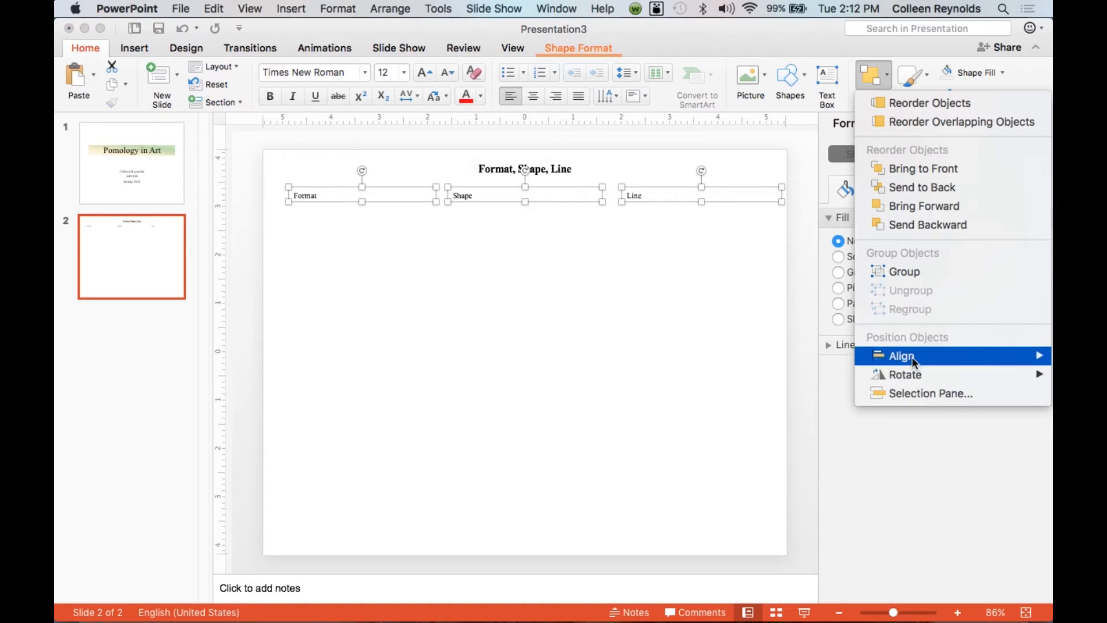
# Step: Distribute the Format, Shape and Line text boxes horizontally and nudge all three slightly left to centre them under the title
pyautogui.click(793, 497)
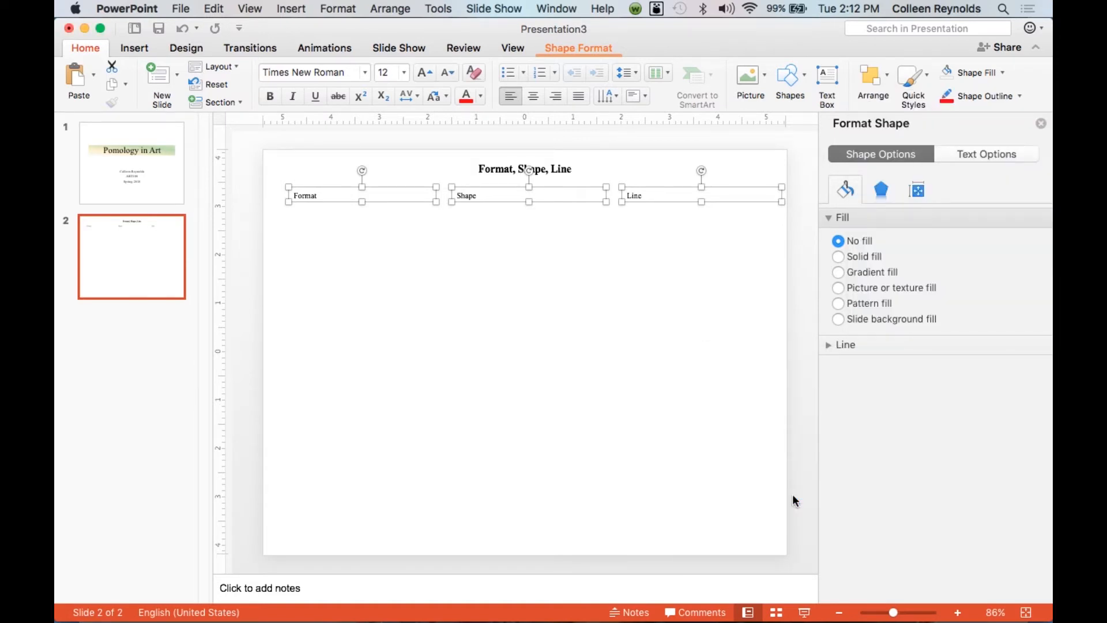
pyautogui.press('Left')
pyautogui.press('Left')
pyautogui.press('Left')
pyautogui.press('Left')
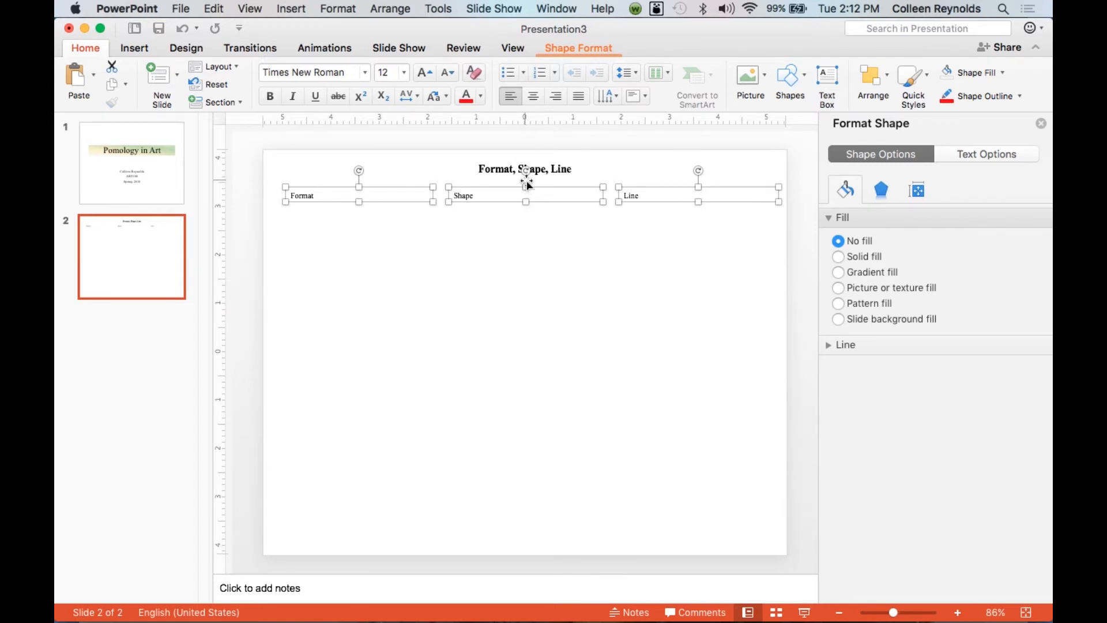
pyautogui.press('Left')
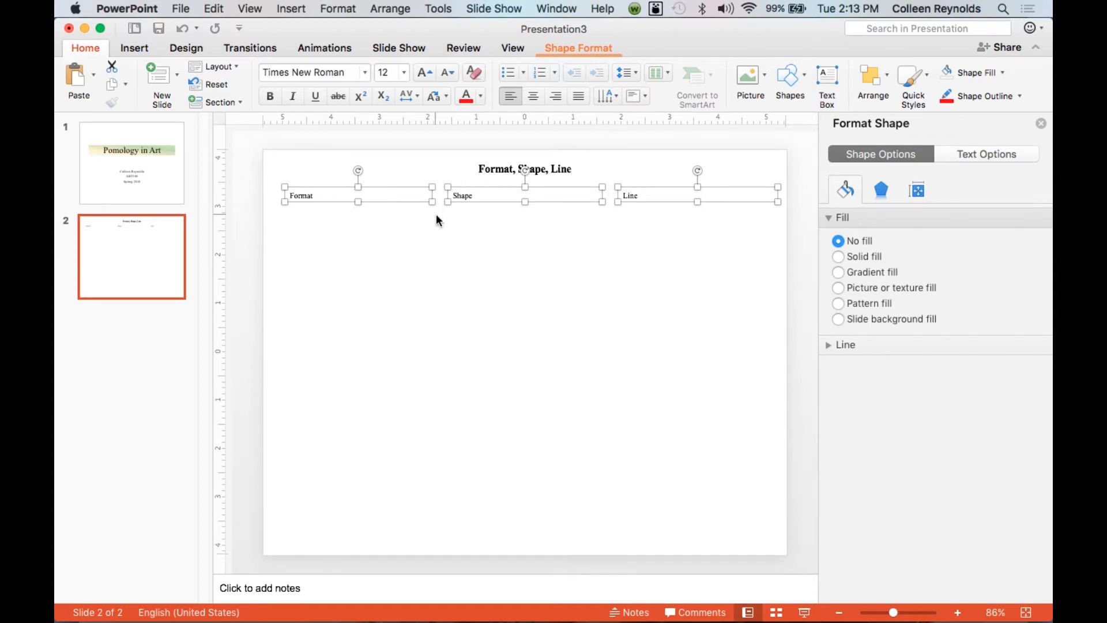
pyautogui.click(624, 163)
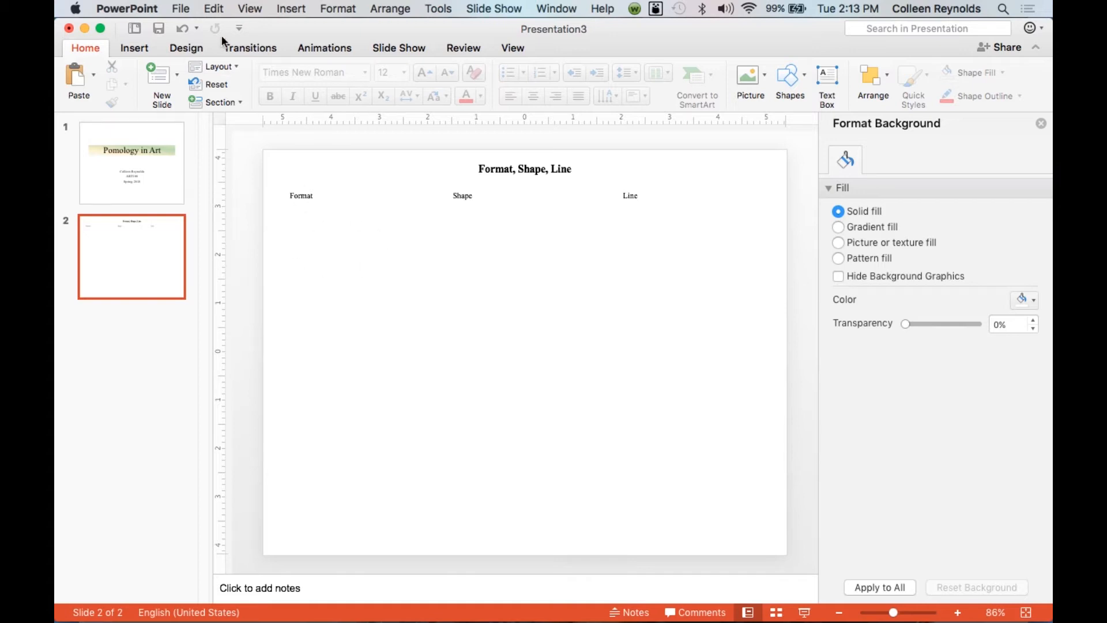
# Step: Open the recent presentation Presentation1FormatShapeLineSummary
pyautogui.click(181, 11)
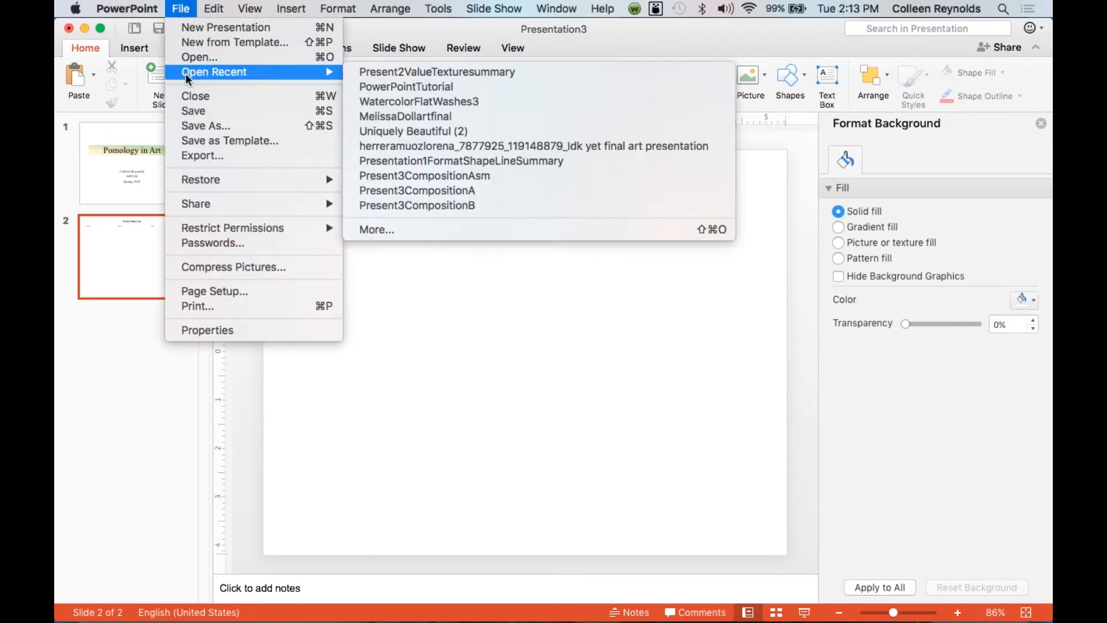
pyautogui.click(185, 59)
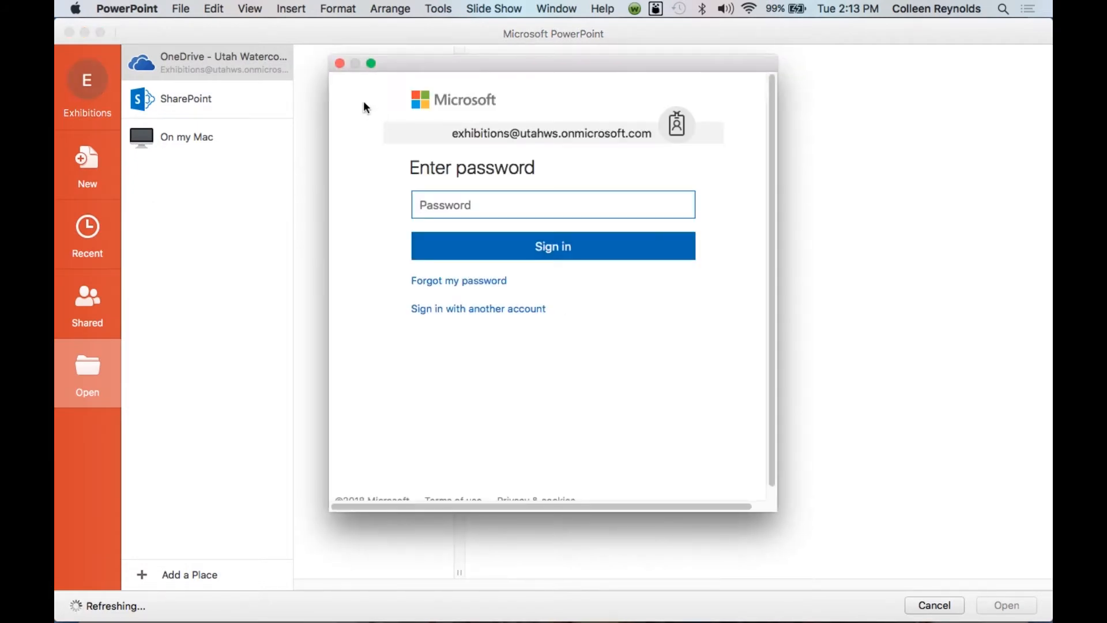
pyautogui.click(340, 63)
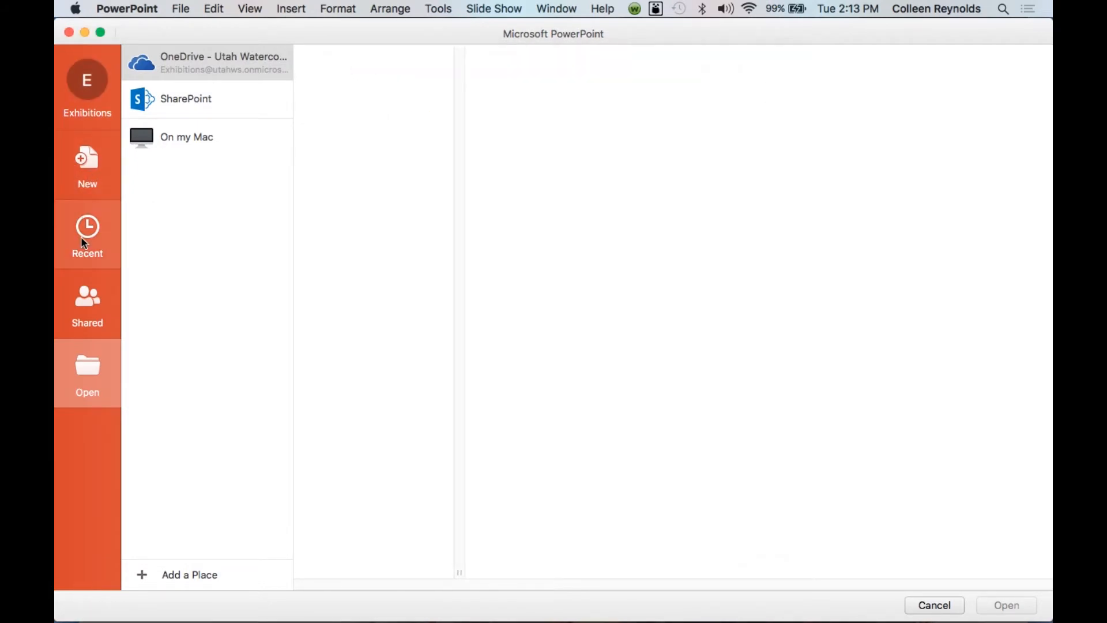
pyautogui.click(93, 229)
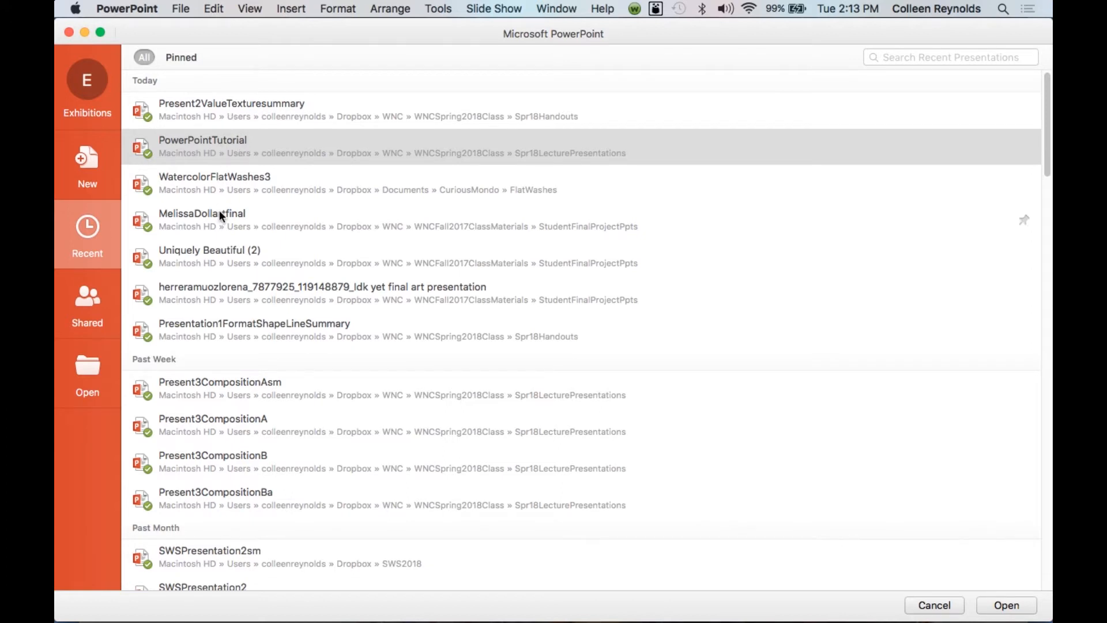
pyautogui.click(197, 336)
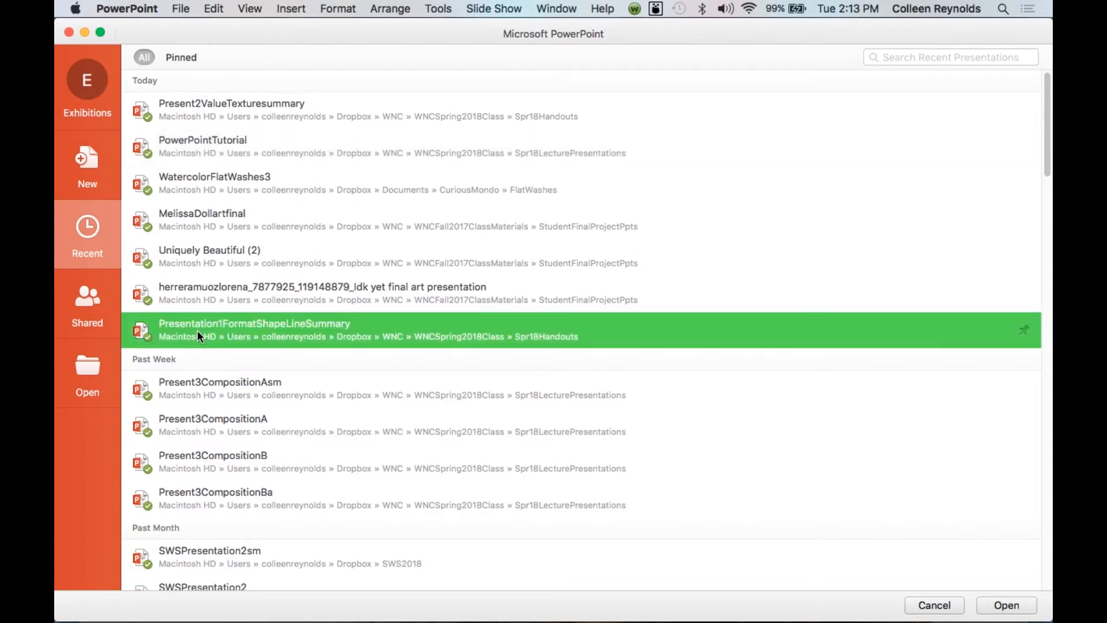
pyautogui.doubleClick(197, 331)
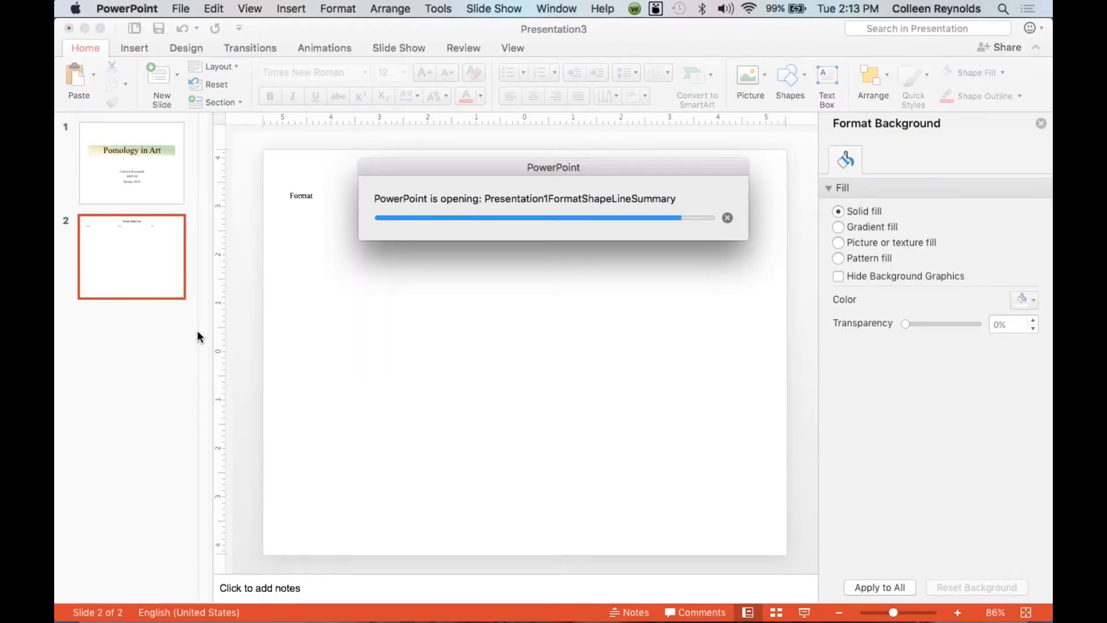
# Step: Copy slide 2's terms from Surface to the end of Figure Ground Reversal, and minimize the summary presentation to return to Presentation3
pyautogui.scroll(-1, 146, 394)
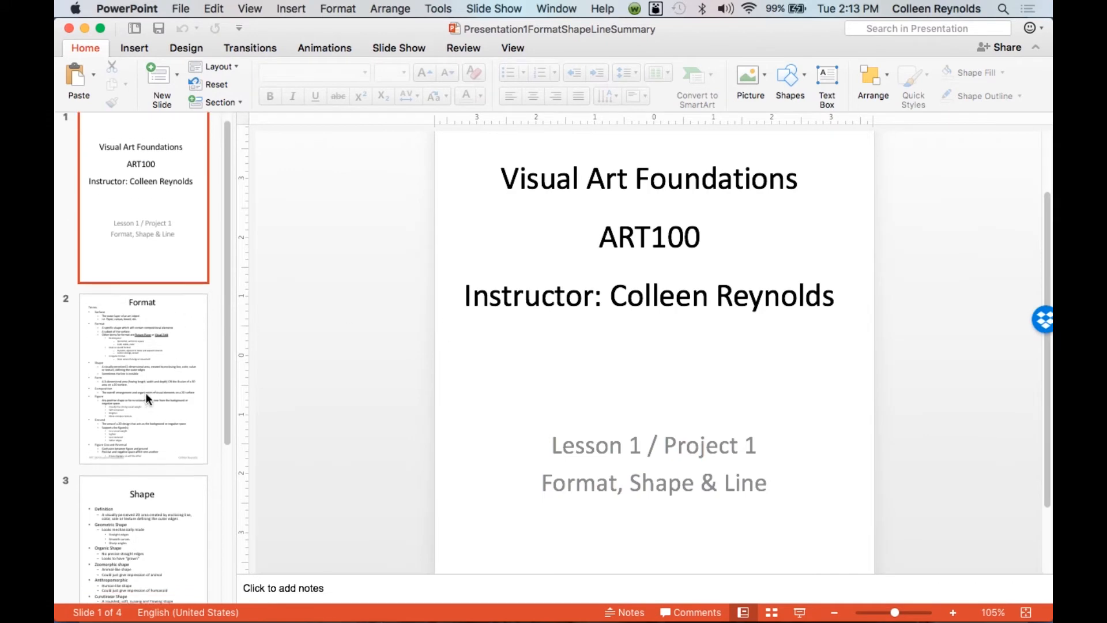
pyautogui.click(146, 394)
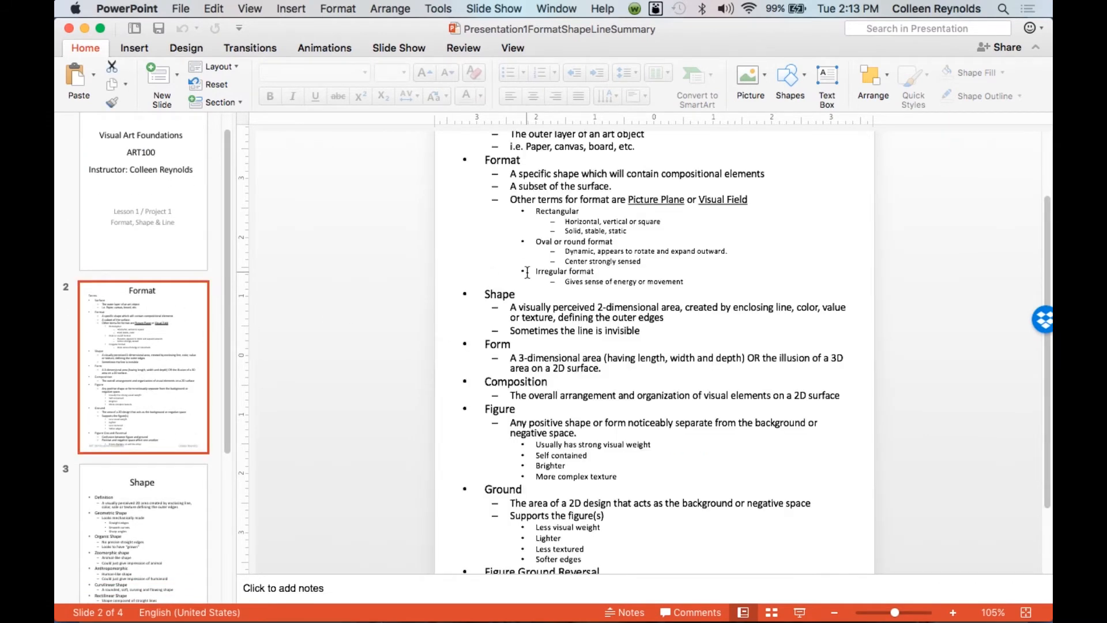
pyautogui.scroll(1, 527, 273)
pyautogui.scroll(2, 527, 272)
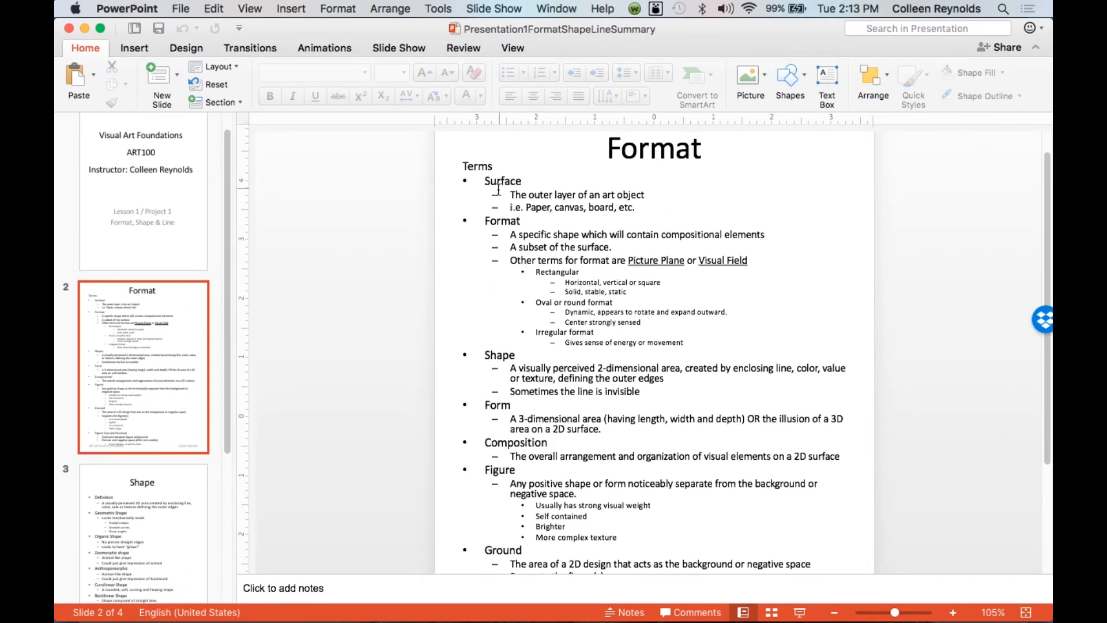
pyautogui.moveTo(486, 181); pyautogui.dragTo(652, 523)
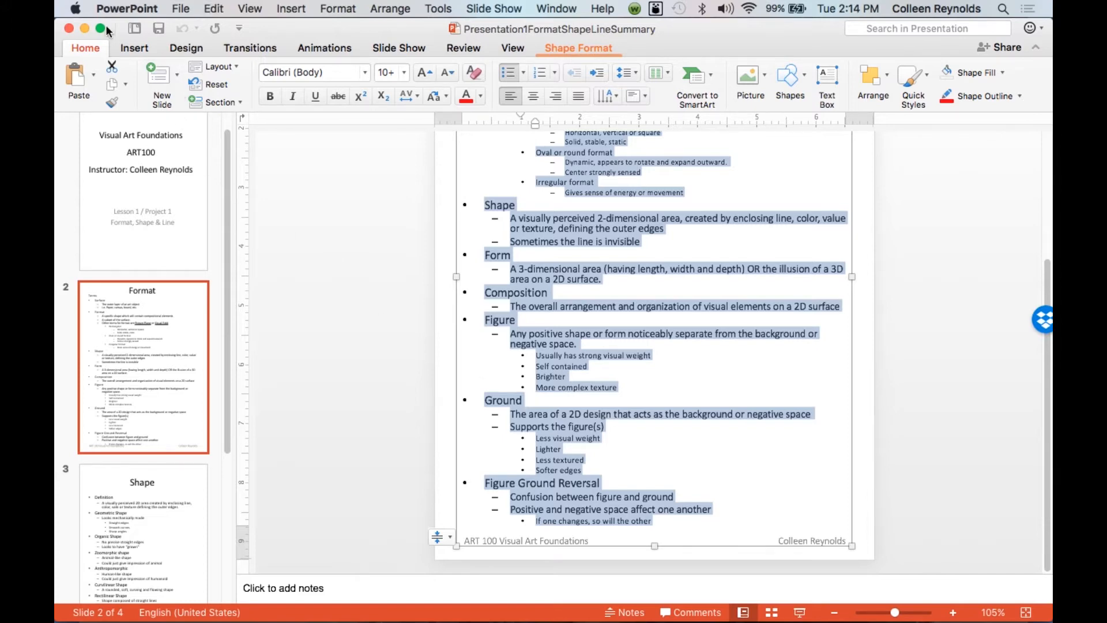
pyautogui.click(84, 27)
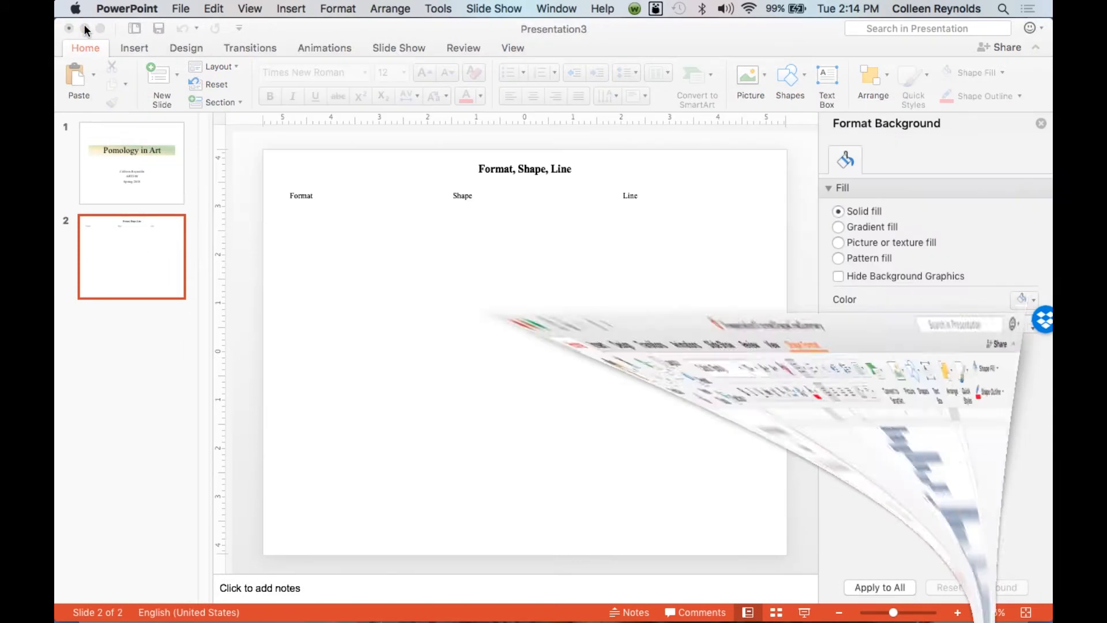
# Step: Replace the word Format in the first text box on slide 2 with the copied terms and definitions
pyautogui.click(300, 197)
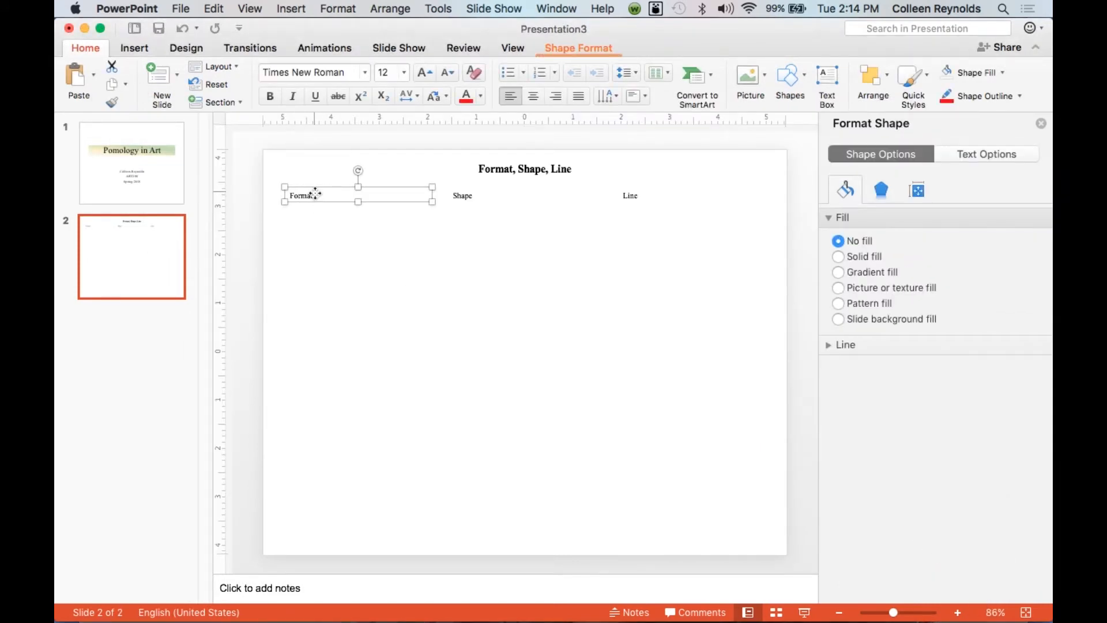
pyautogui.doubleClick(321, 195)
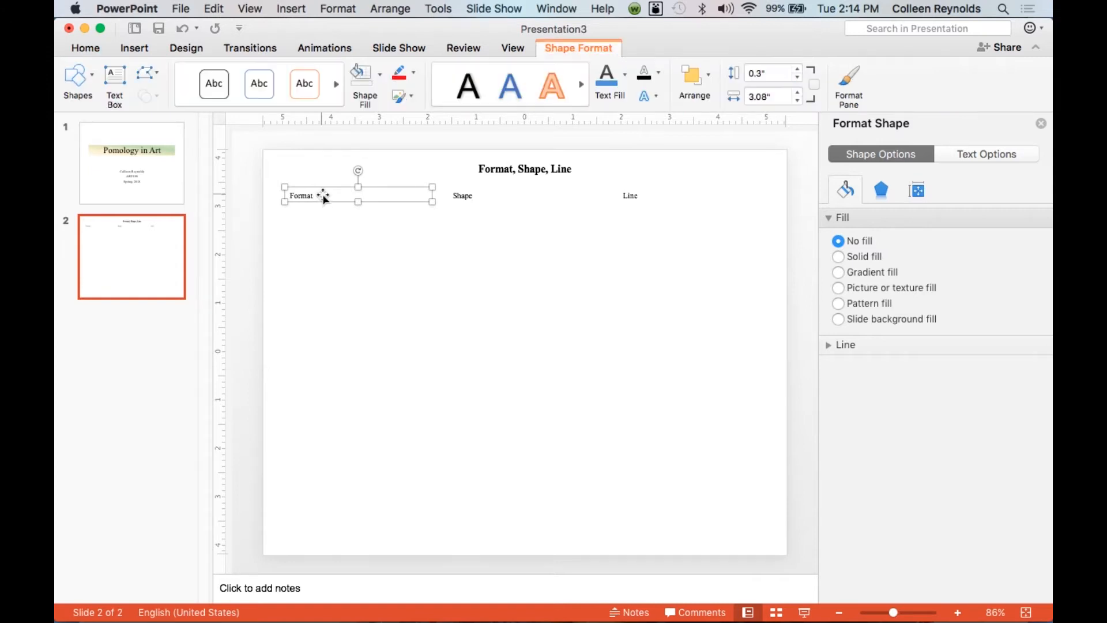
pyautogui.moveTo(315, 196); pyautogui.dragTo(288, 194)
pyautogui.press('super+v')
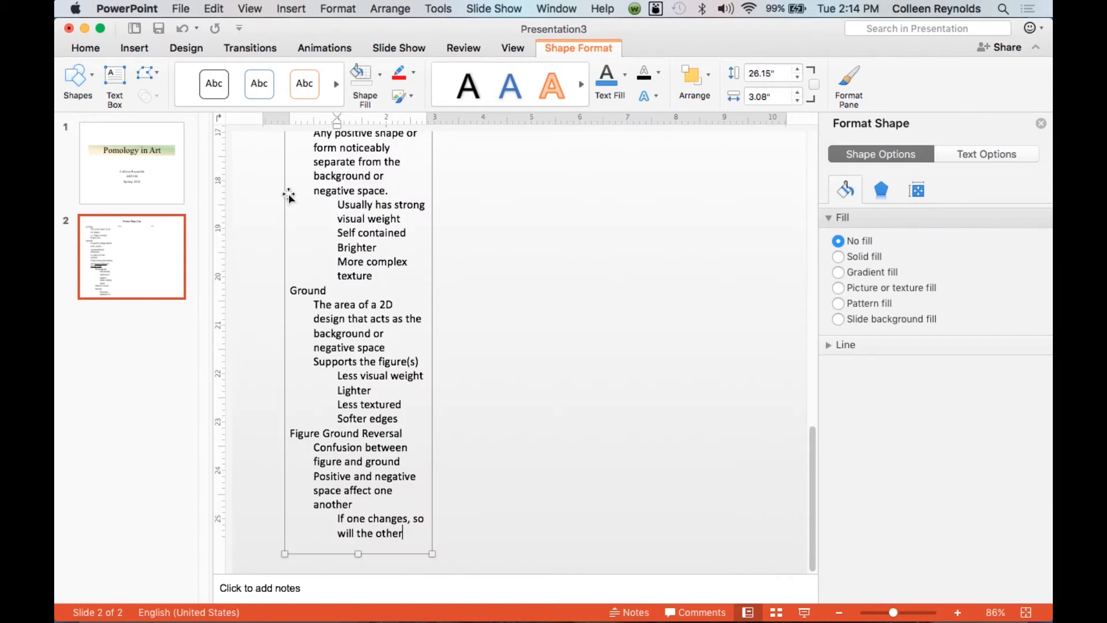
pyautogui.scroll(10, 385, 256)
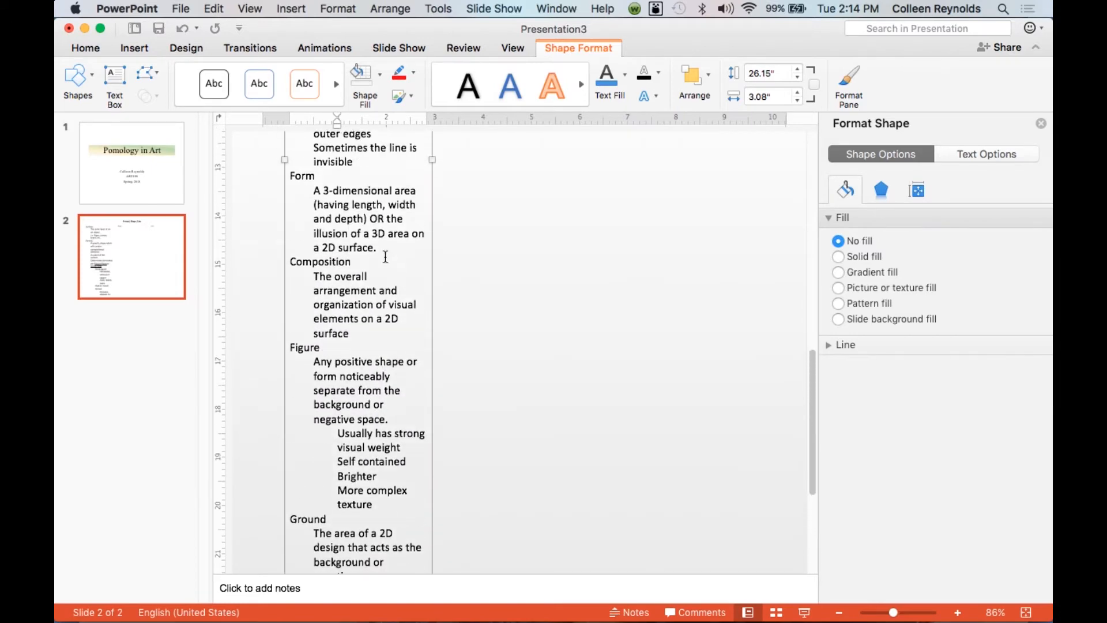
pyautogui.scroll(6, 385, 256)
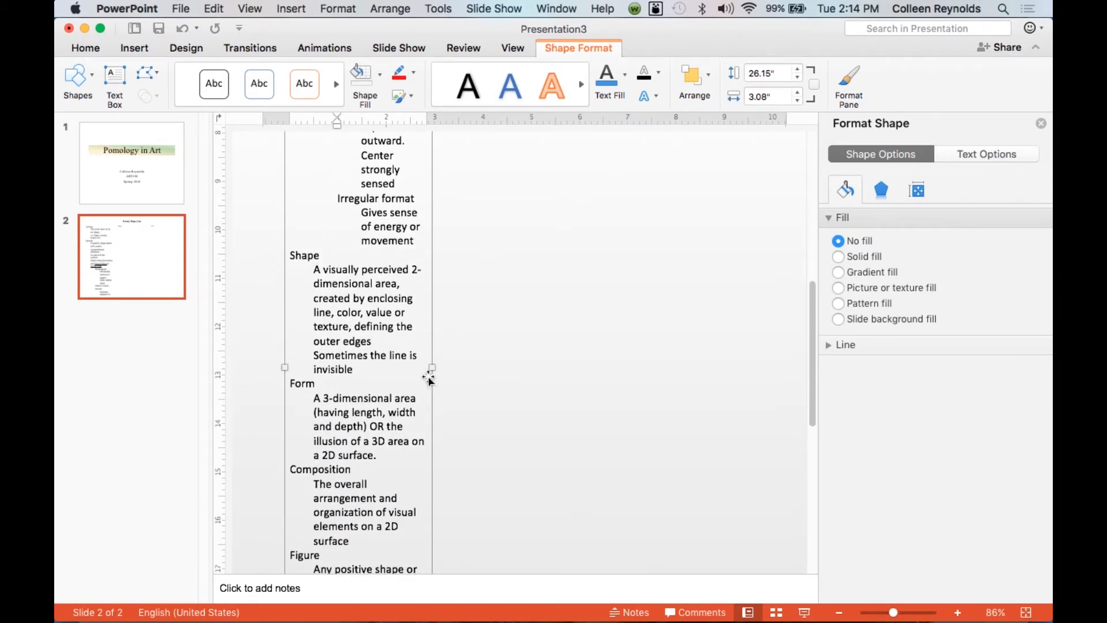
pyautogui.scroll(2, 427, 376)
pyautogui.scroll(8, 428, 375)
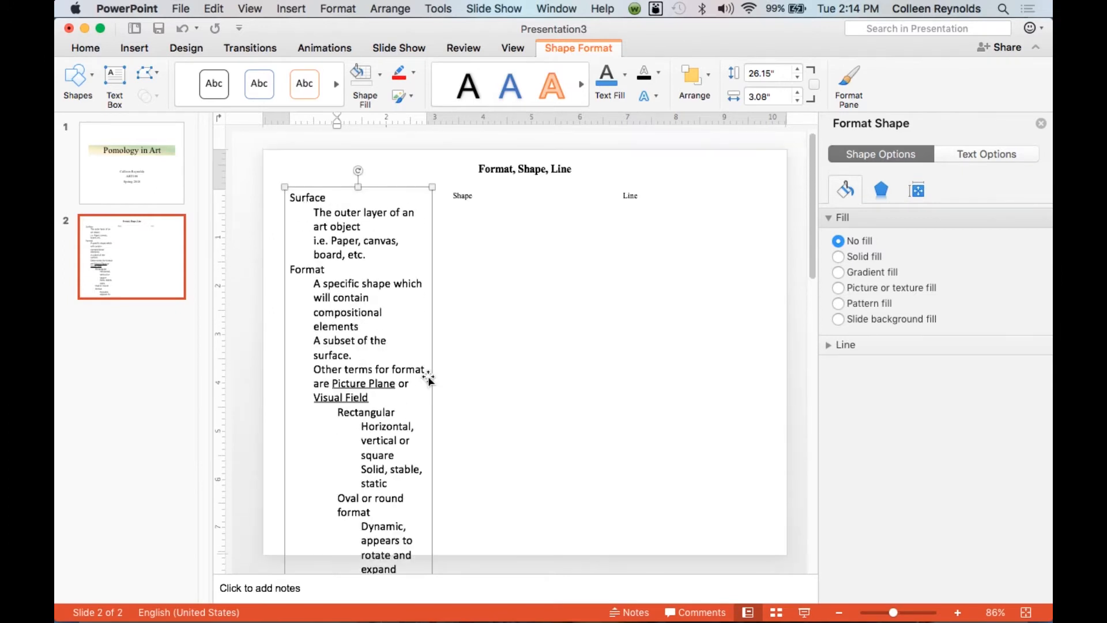
# Step: Merge the Surface entry into one paragraph reading "Surface - The outer layer of an art object. i.e. Paper, canvas, board, etc."
pyautogui.click(336, 197)
pyautogui.press('Delete')
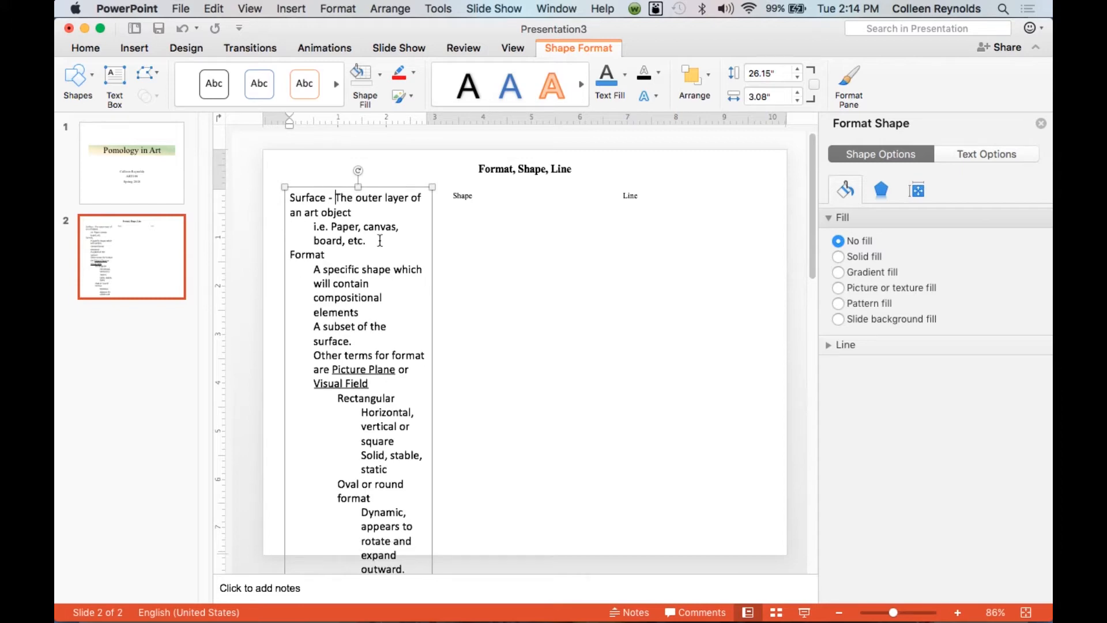
pyautogui.click(356, 213)
pyautogui.write('.')
pyautogui.press('Delete')
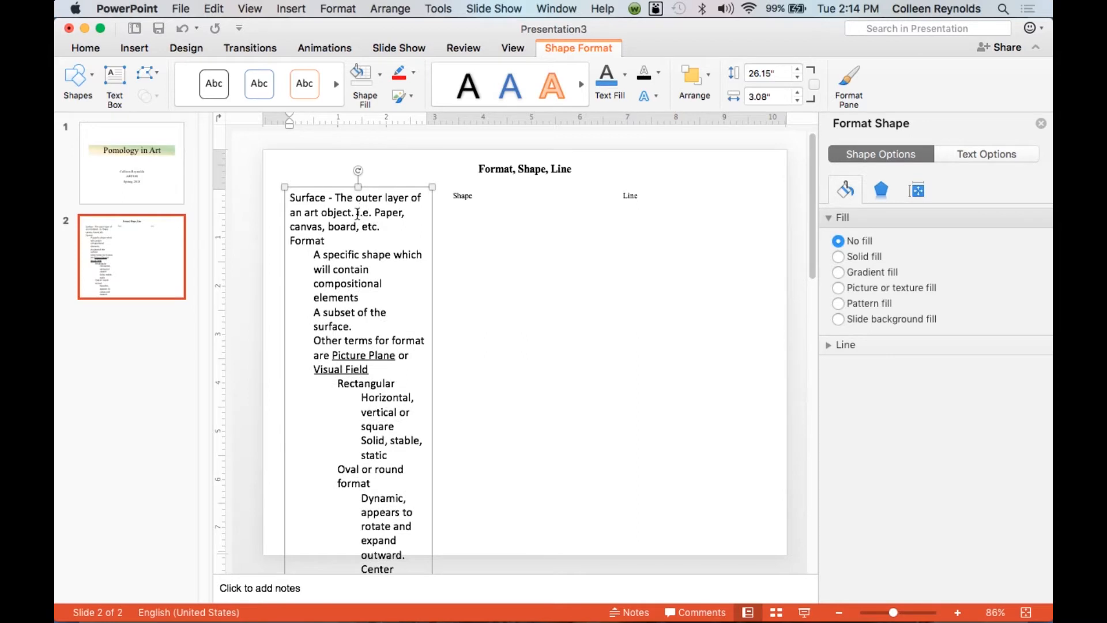
# Step: Condense the Format entry to its definition ending at "contain." plus the other terms, and make "Compositional elements - A subset of the surface." a separate entry
pyautogui.click(333, 240)
pyautogui.press('Delete')
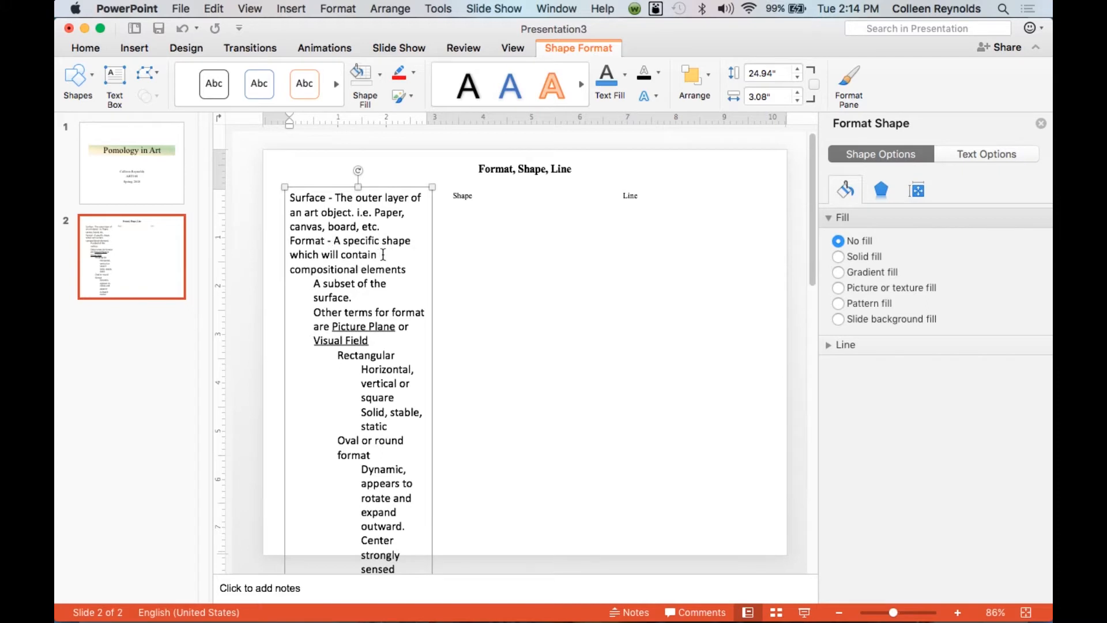
pyautogui.click(382, 254)
pyautogui.press('BackSpace')
pyautogui.write('.')
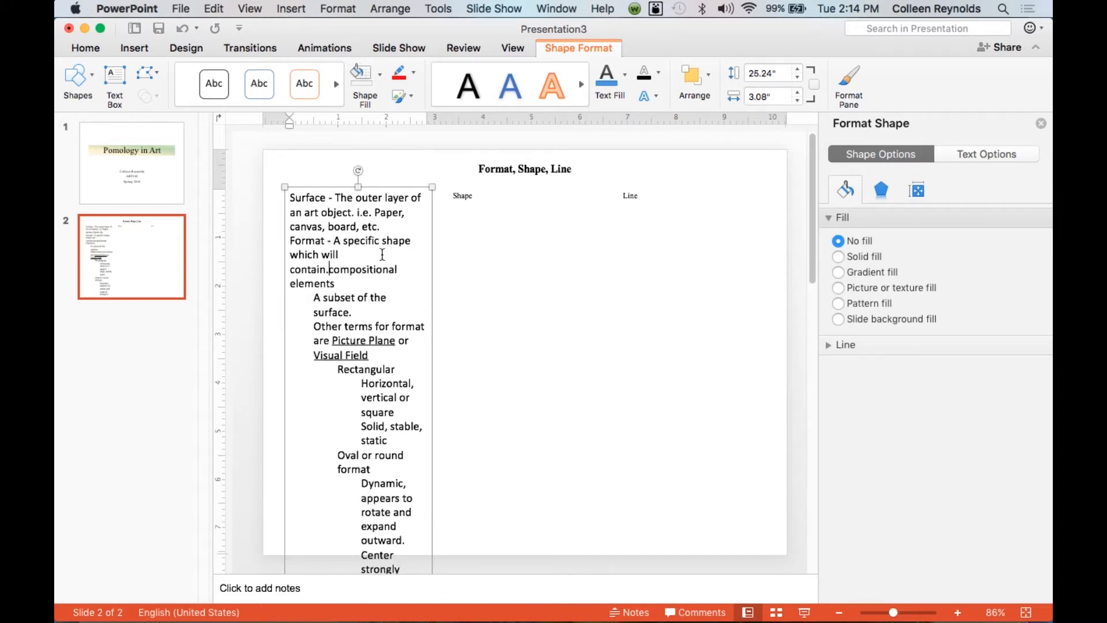
pyautogui.press('Return')
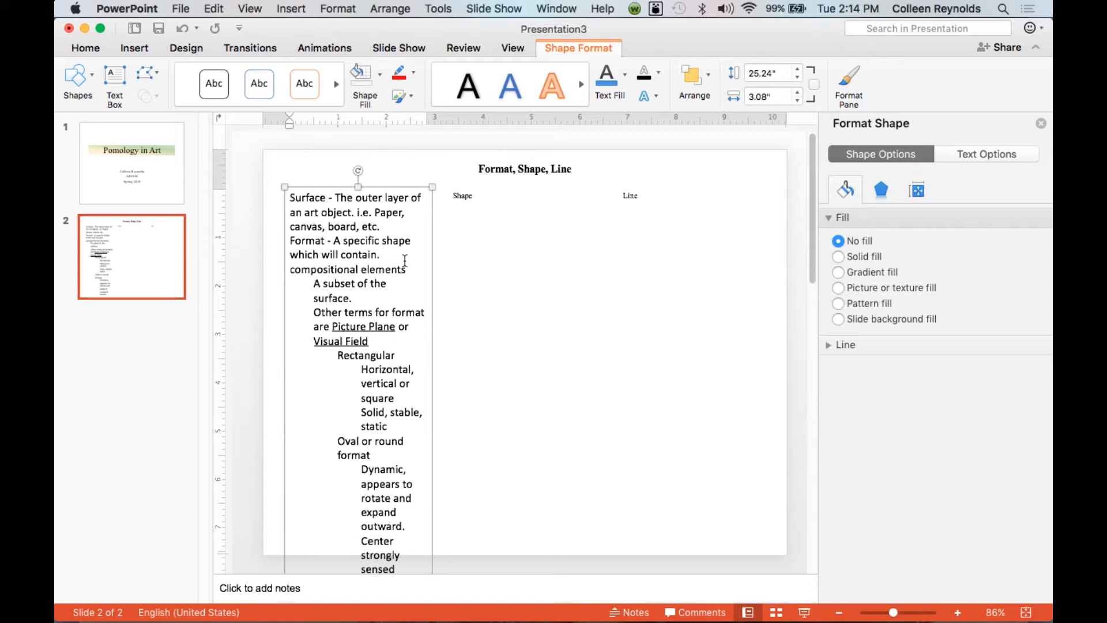
pyautogui.click(411, 270)
pyautogui.write('- A subset of the surface.')
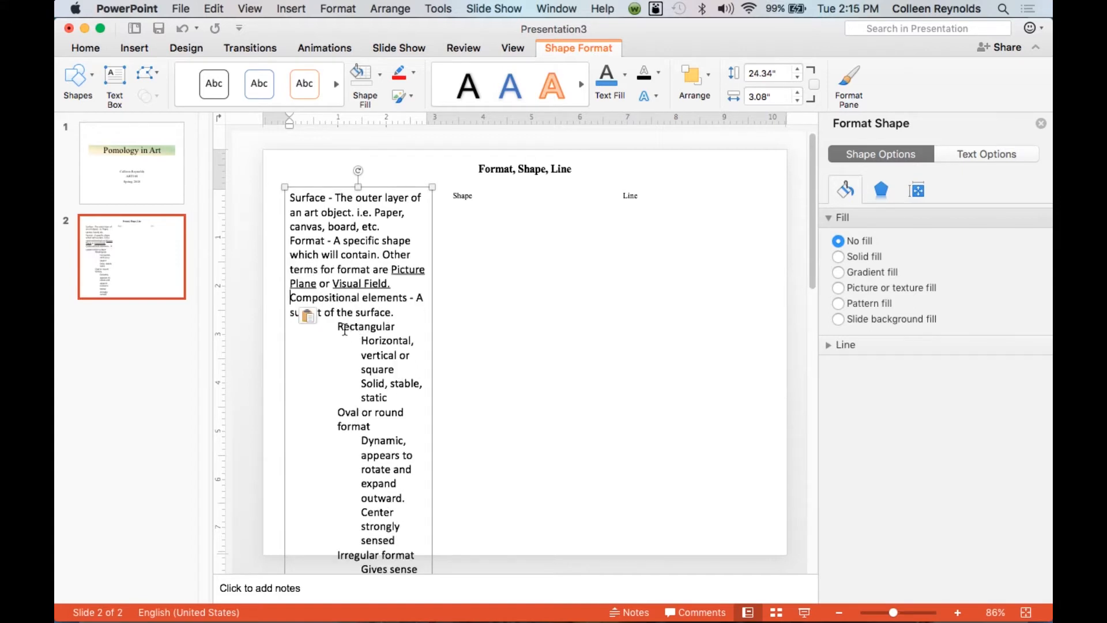
# Step: Delete the rectangular, oval or round, and irregular format sub-points, keeping the Shape term on its own line
pyautogui.moveTo(338, 327); pyautogui.dragTo(410, 544)
pyautogui.press('Delete')
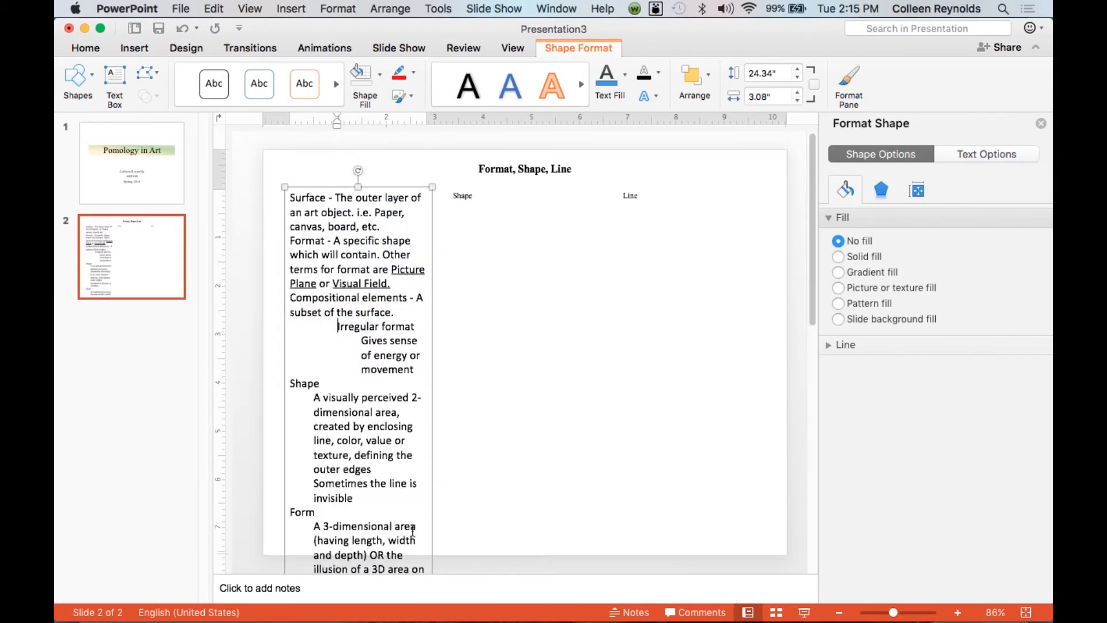
pyautogui.moveTo(337, 326); pyautogui.dragTo(418, 372)
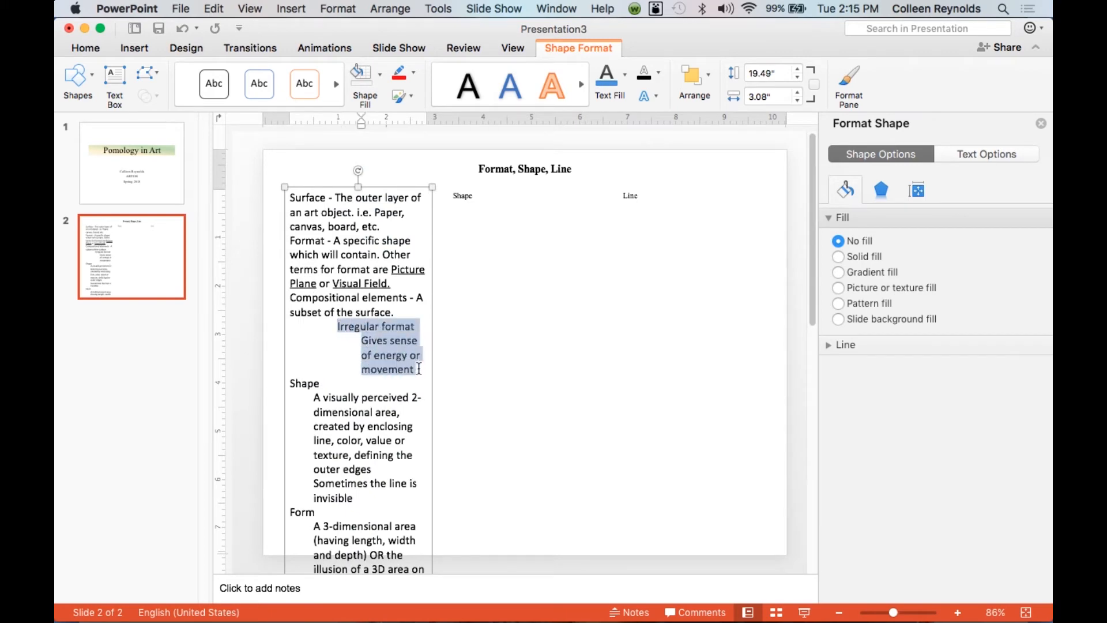
pyautogui.press('Delete')
pyautogui.press('BackSpace')
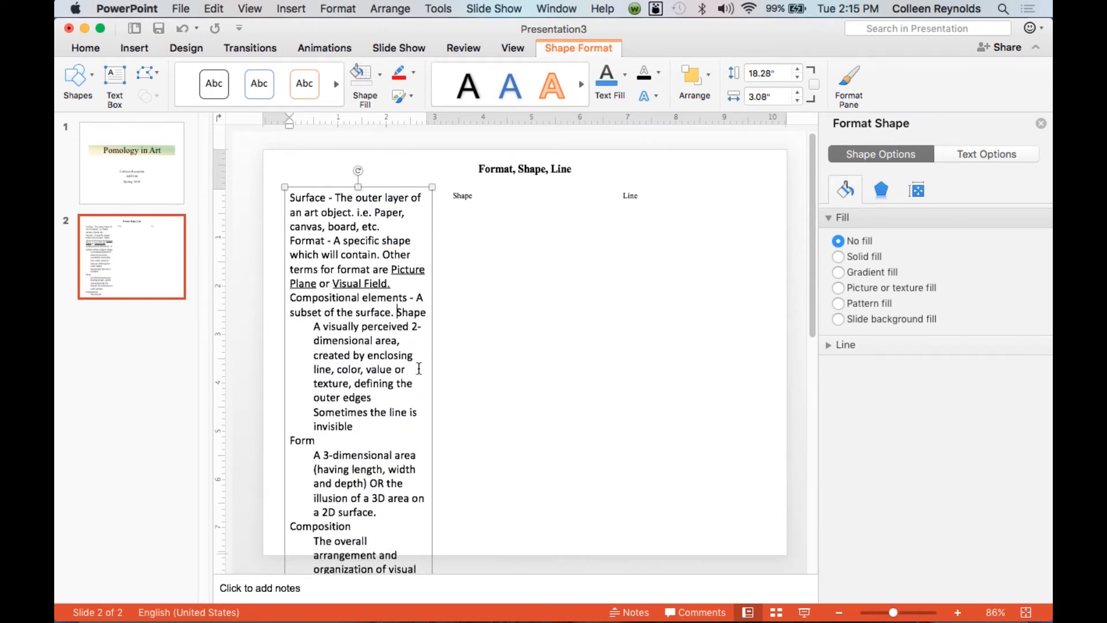
pyautogui.press('Return')
# Step: Join the Shape term to its definition with a dash and condense the remaining terms through Figure Ground Reversal the same way
pyautogui.click(329, 330)
pyautogui.write('-')
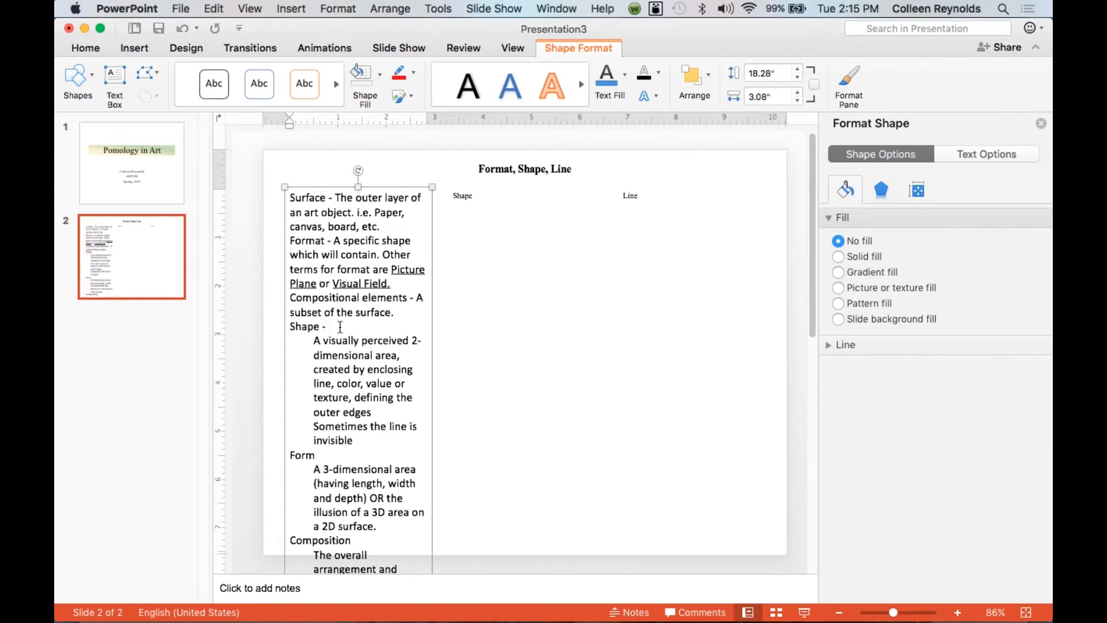
pyautogui.press('Delete')
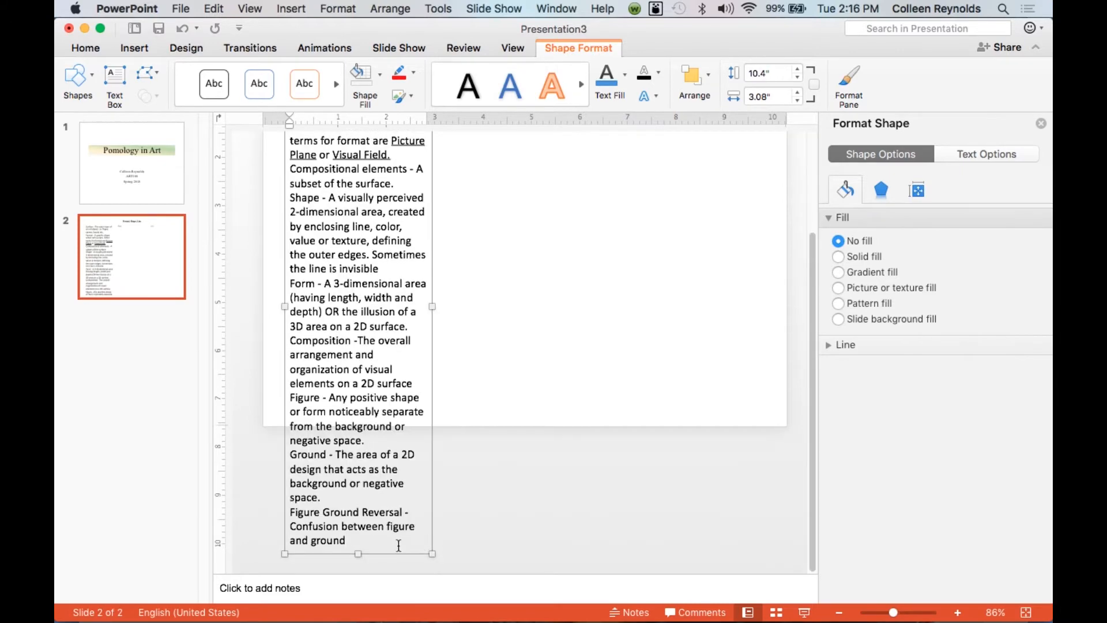
# Step: Set all text in the first column to 12 points and try to apply the Times New Roman font
pyautogui.moveTo(382, 539); pyautogui.dragTo(248, 106)
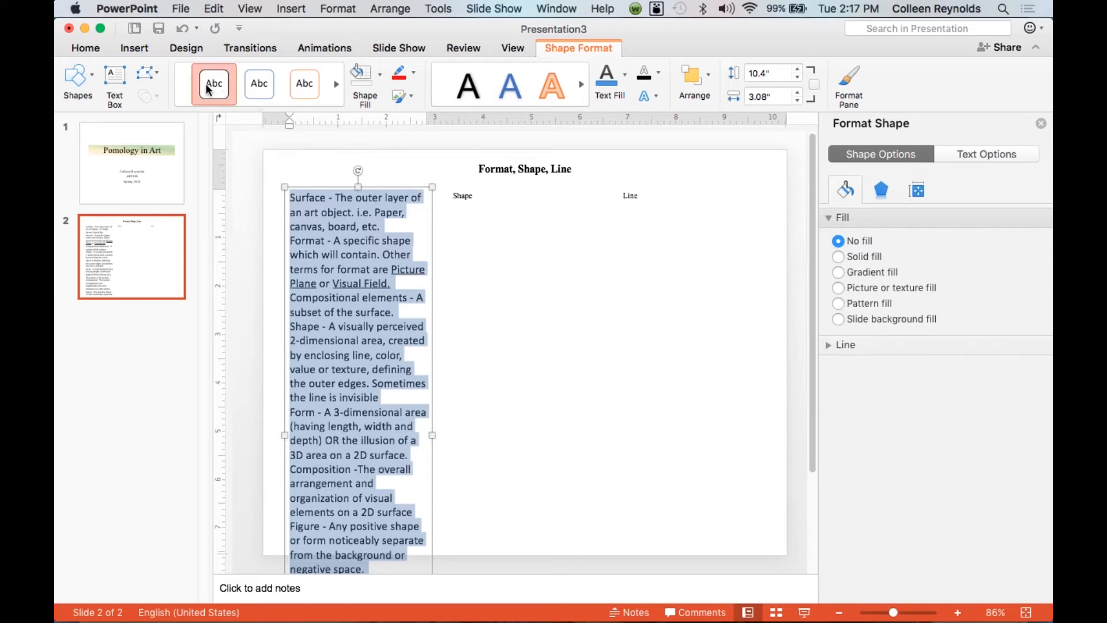
pyautogui.click(85, 49)
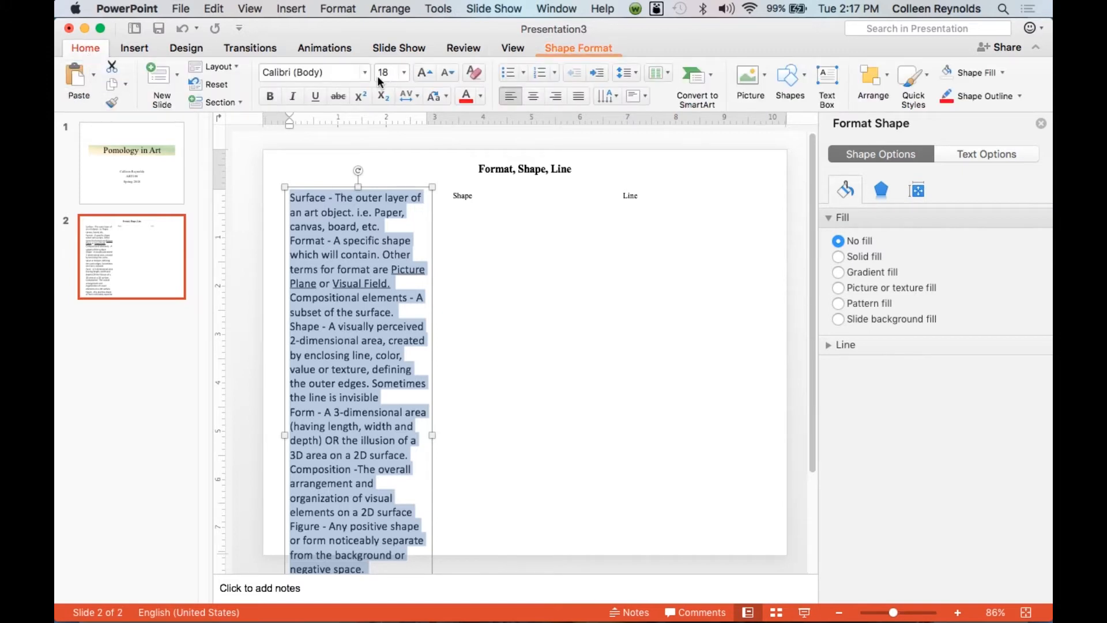
pyautogui.click(340, 71)
pyautogui.write('Times New Roman')
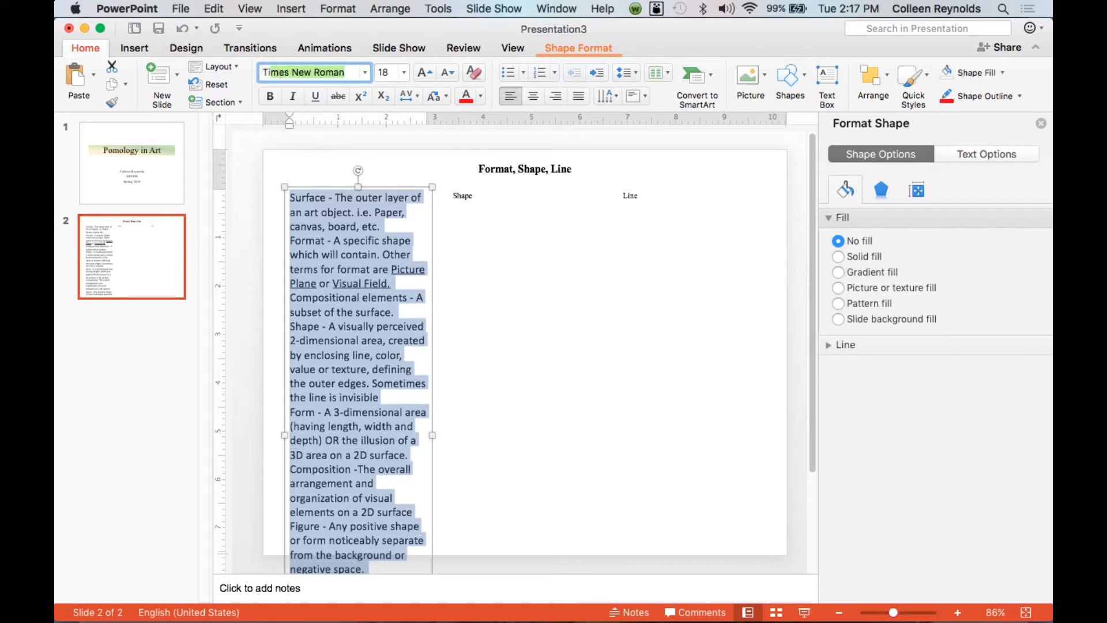
pyautogui.click(405, 72)
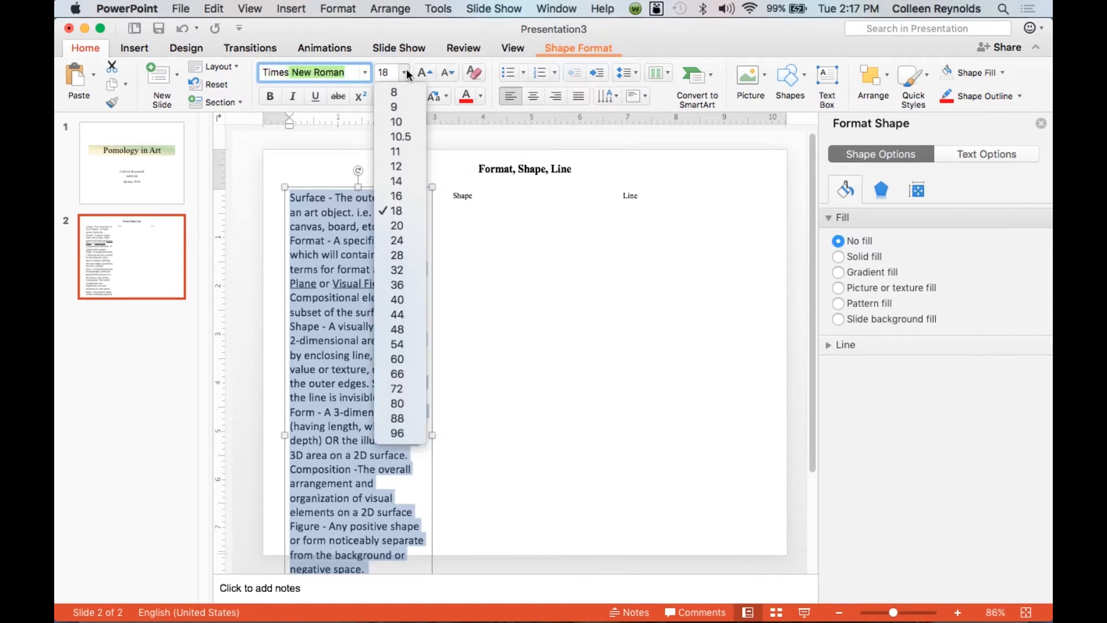
pyautogui.click(399, 166)
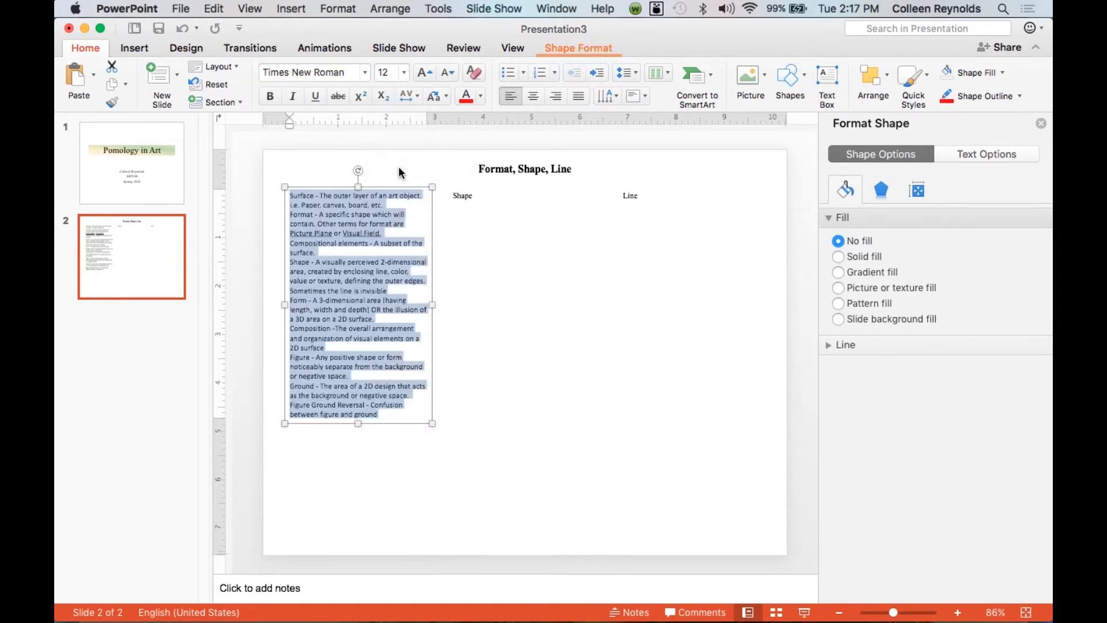
pyautogui.click(474, 397)
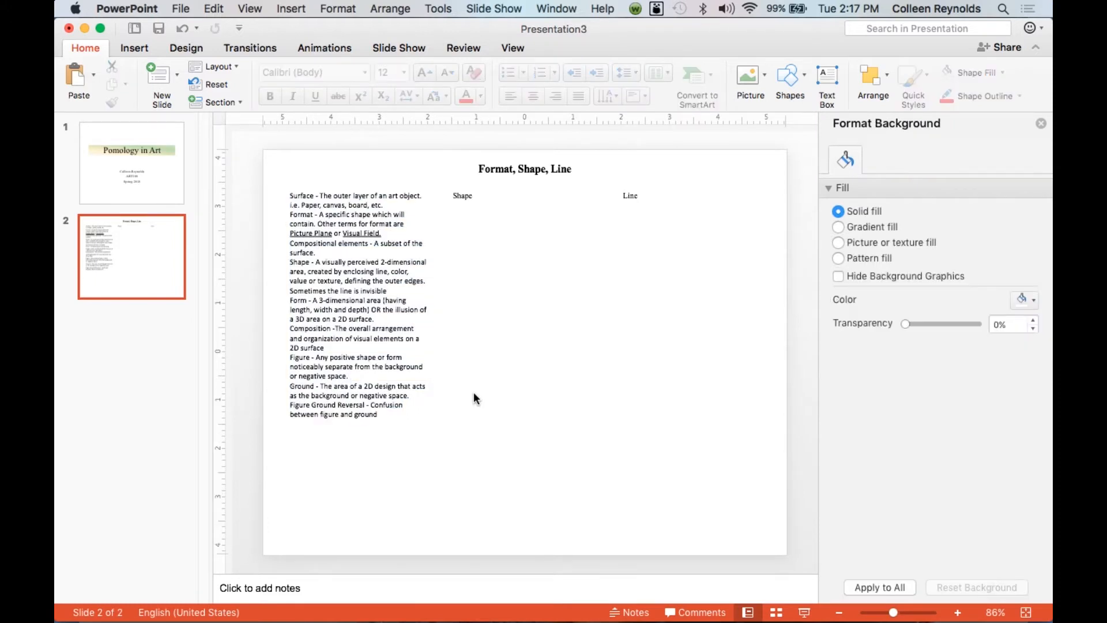
# Step: Justify all the text in the first column
pyautogui.click(372, 358)
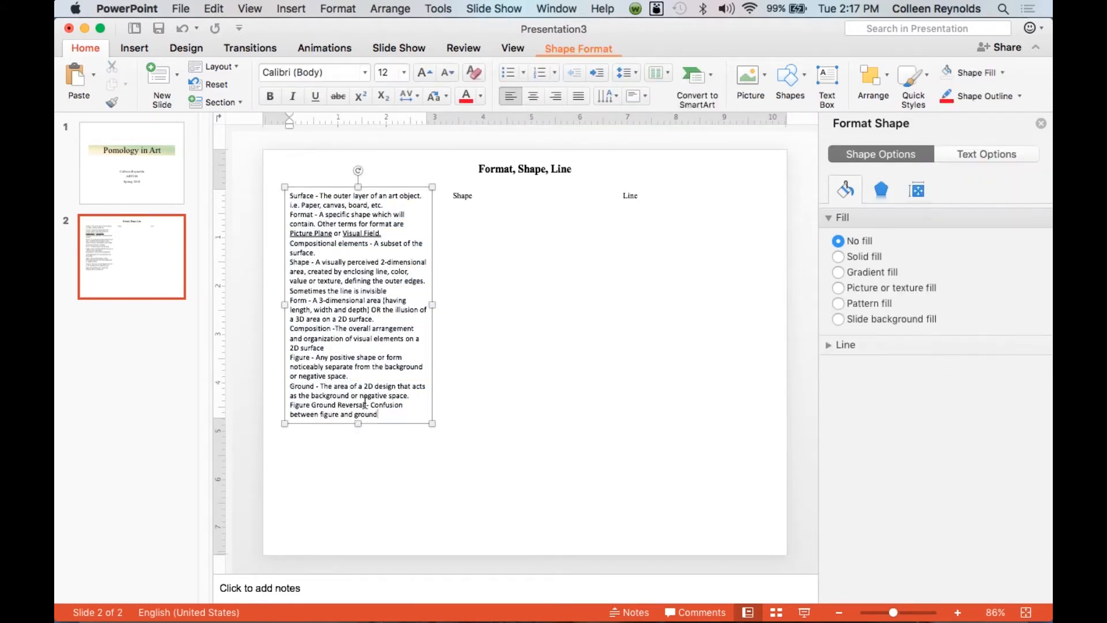
pyautogui.moveTo(405, 413); pyautogui.dragTo(426, 168)
pyautogui.click(577, 97)
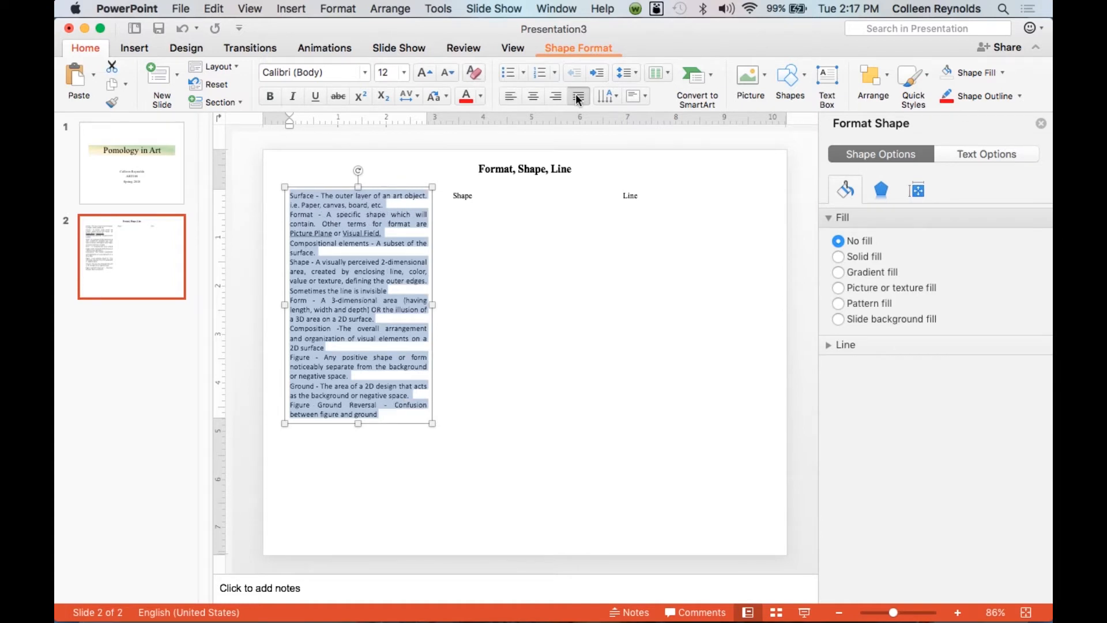
pyautogui.click(506, 306)
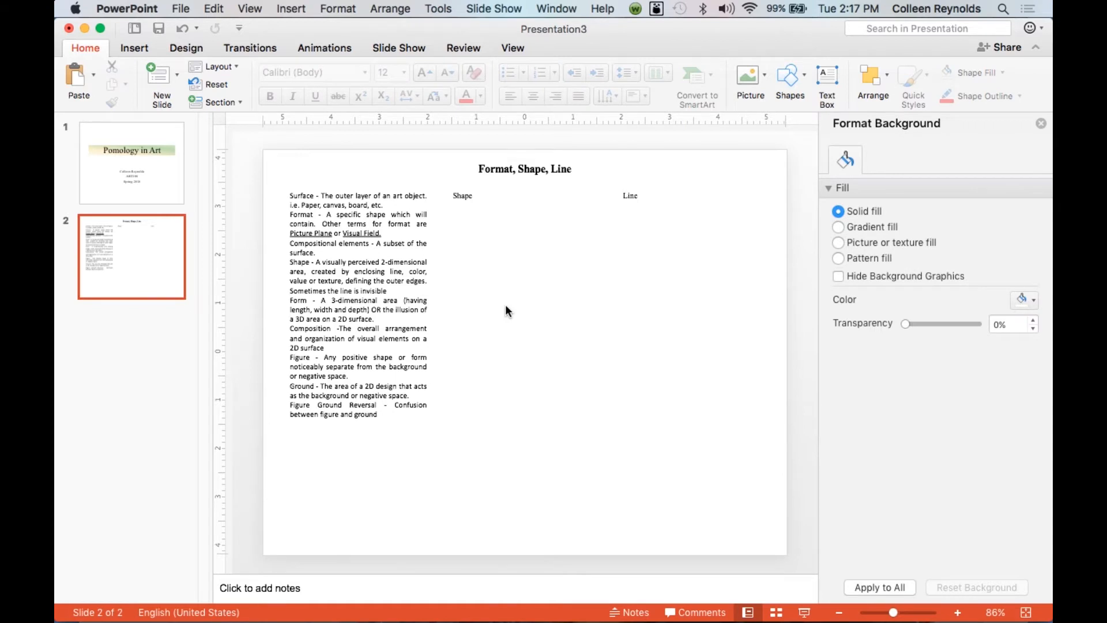
# Step: Copy all the body text from the Shape slide of Presentation1FormatShapeLineSummary and return to Presentation3
pyautogui.click(466, 197)
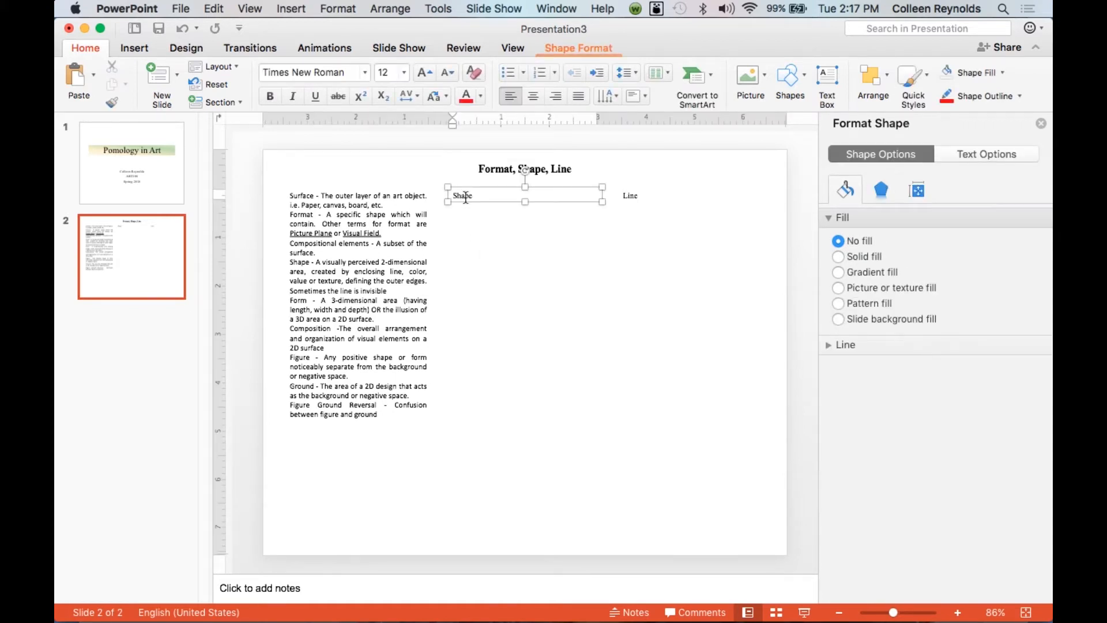
pyautogui.moveTo(1045, 619)
pyautogui.click(982, 605)
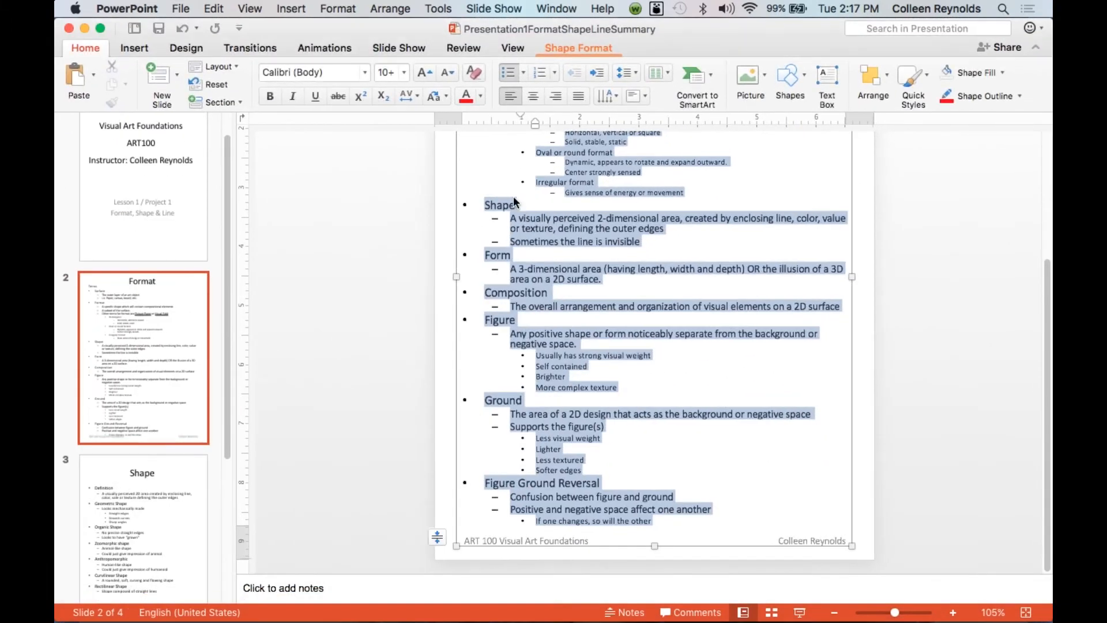
pyautogui.scroll(-3, 172, 527)
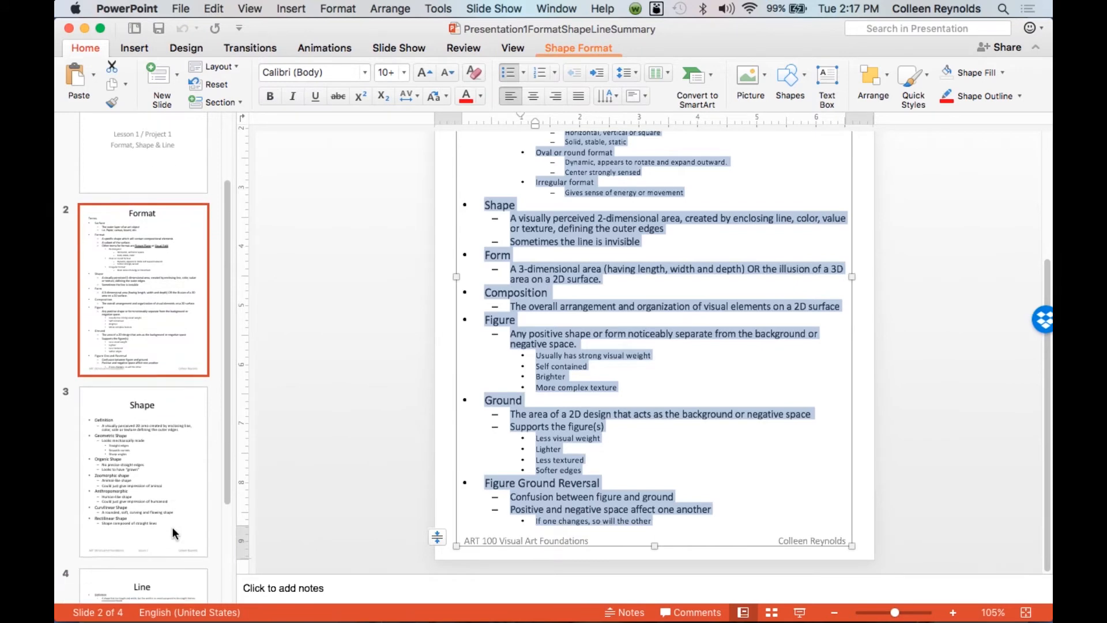
pyautogui.click(154, 500)
pyautogui.moveTo(708, 456); pyautogui.dragTo(483, 257)
pyautogui.press('super+c')
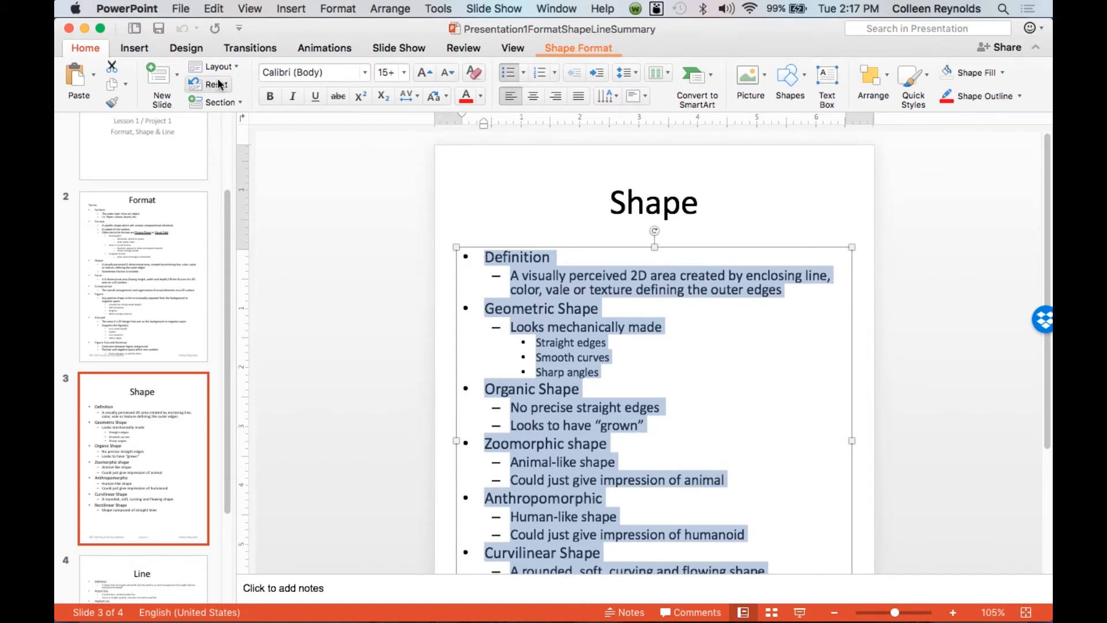
pyautogui.click(85, 29)
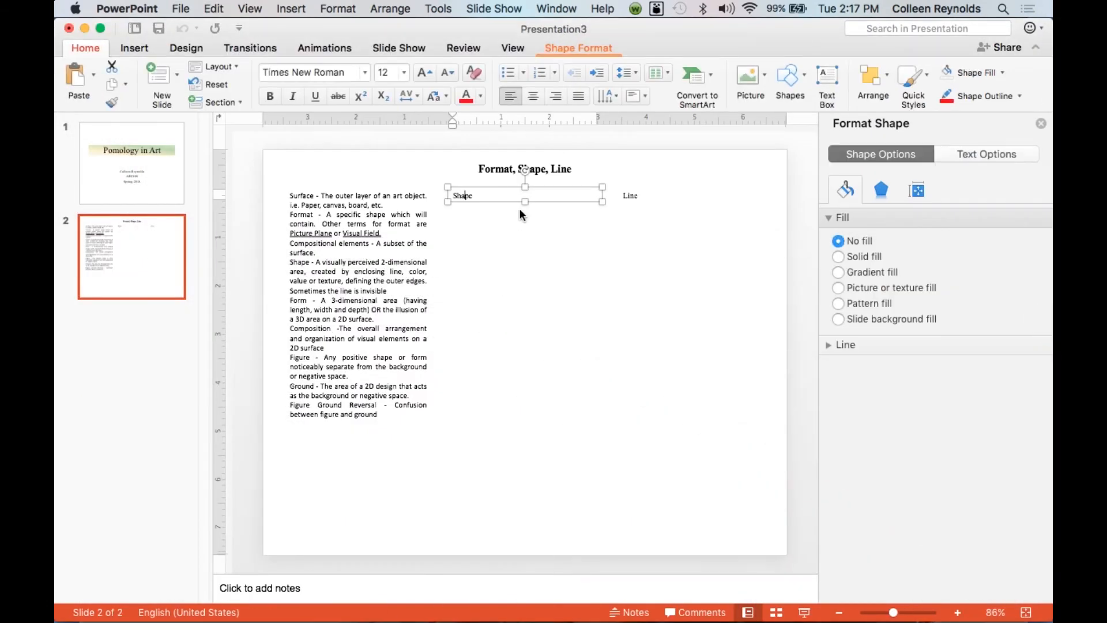
pyautogui.click(492, 194)
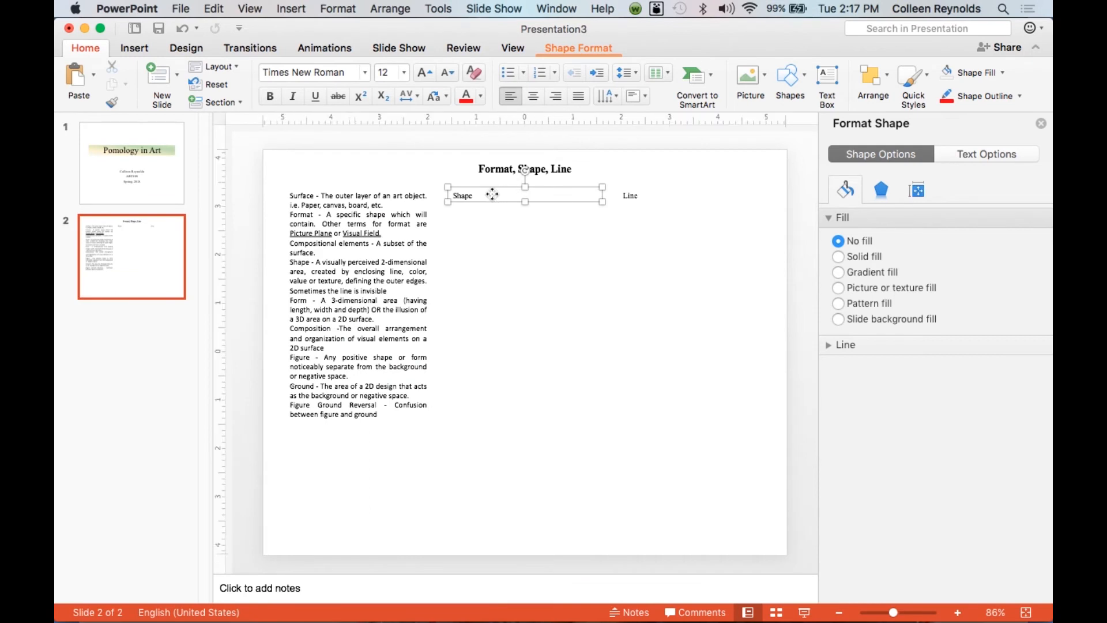
pyautogui.click(463, 198)
pyautogui.moveTo(474, 198); pyautogui.dragTo(468, 198)
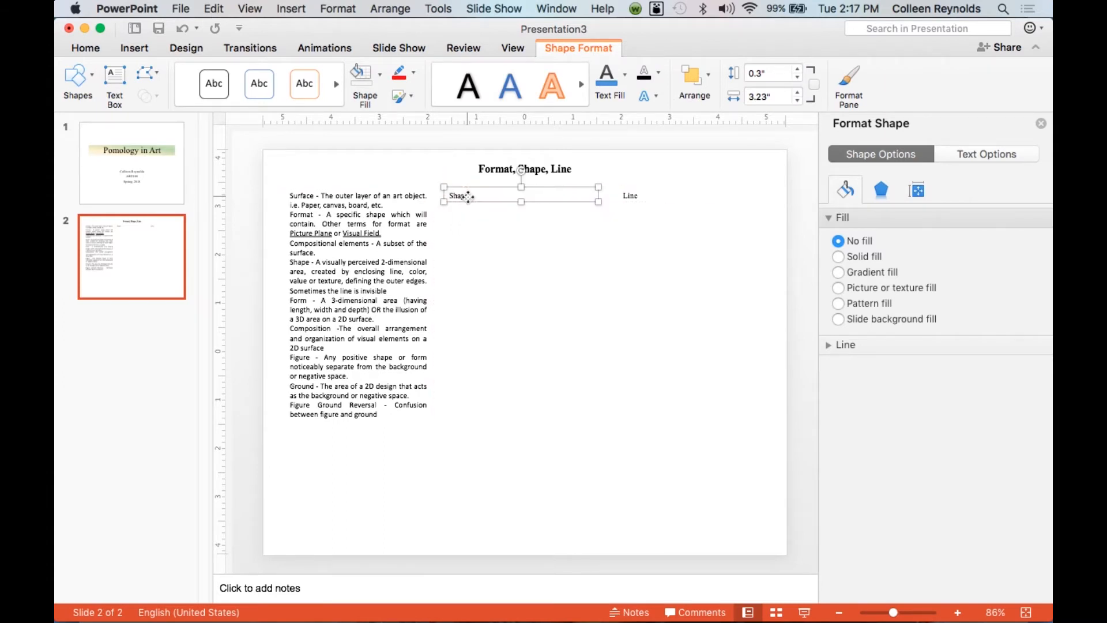
pyautogui.click(182, 28)
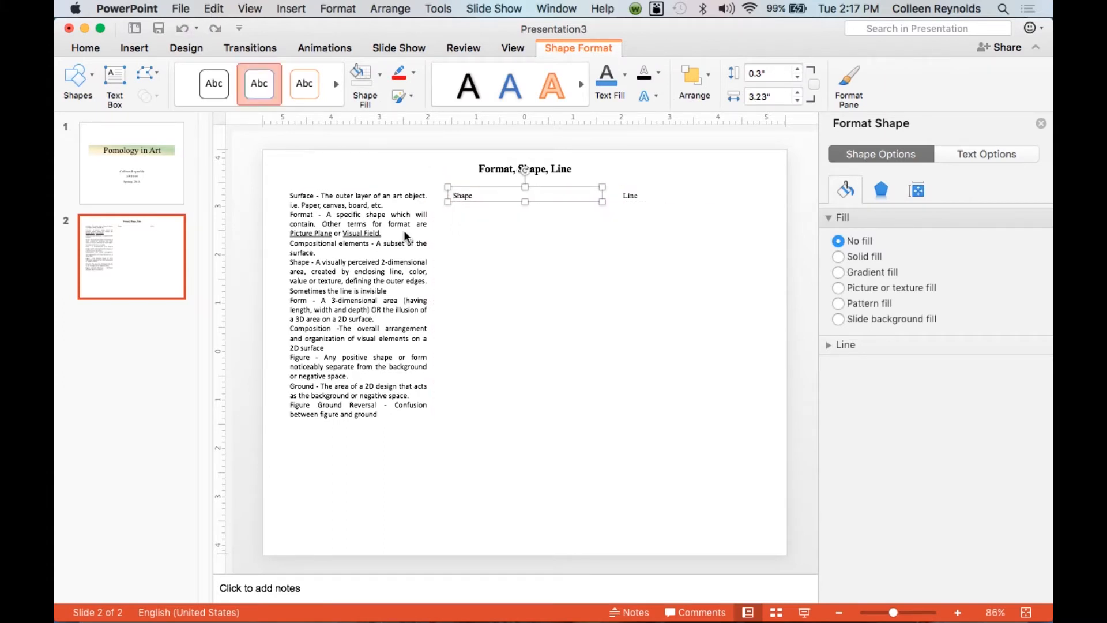
# Step: Replace the Shape placeholder word in the middle column with the copied shape terms
pyautogui.click(465, 195)
pyautogui.doubleClick(461, 195)
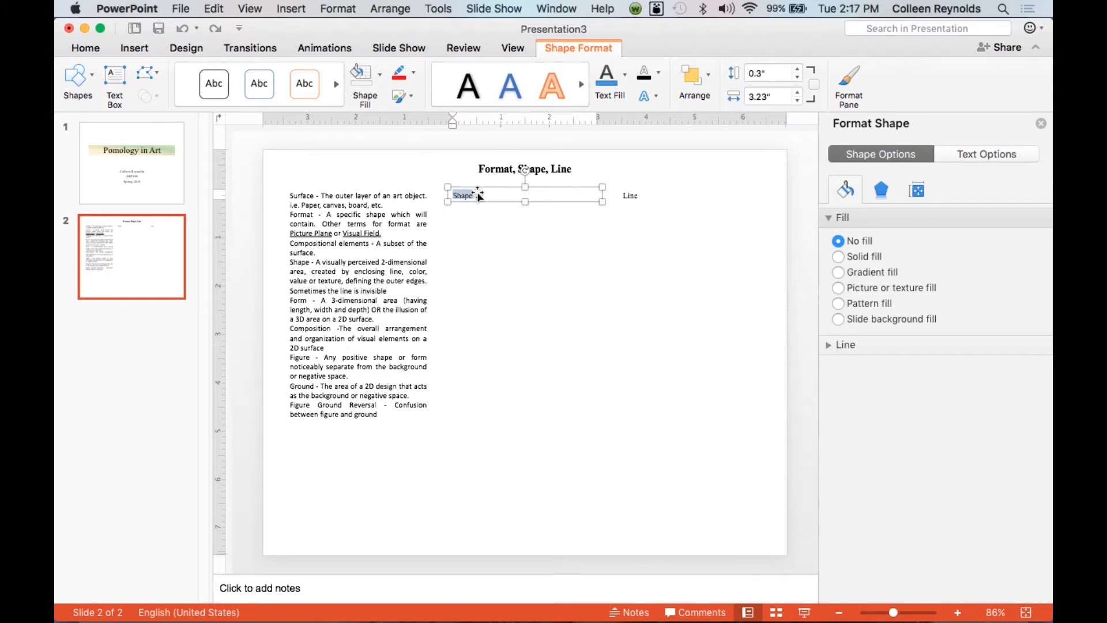
pyautogui.press('super+v')
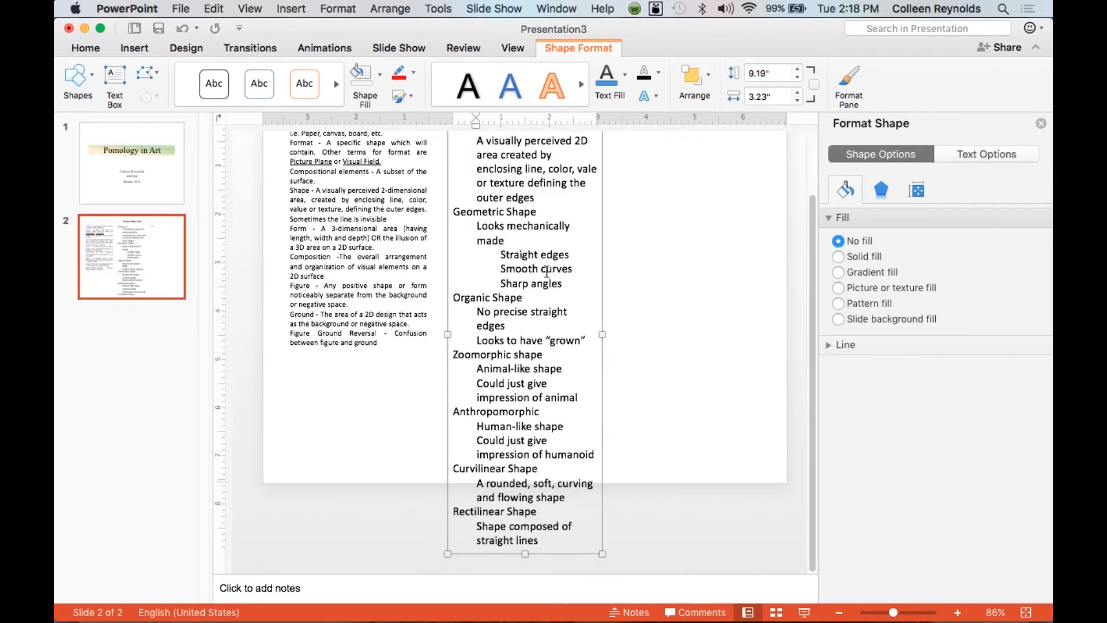
pyautogui.scroll(3, 546, 271)
pyautogui.scroll(1, 547, 271)
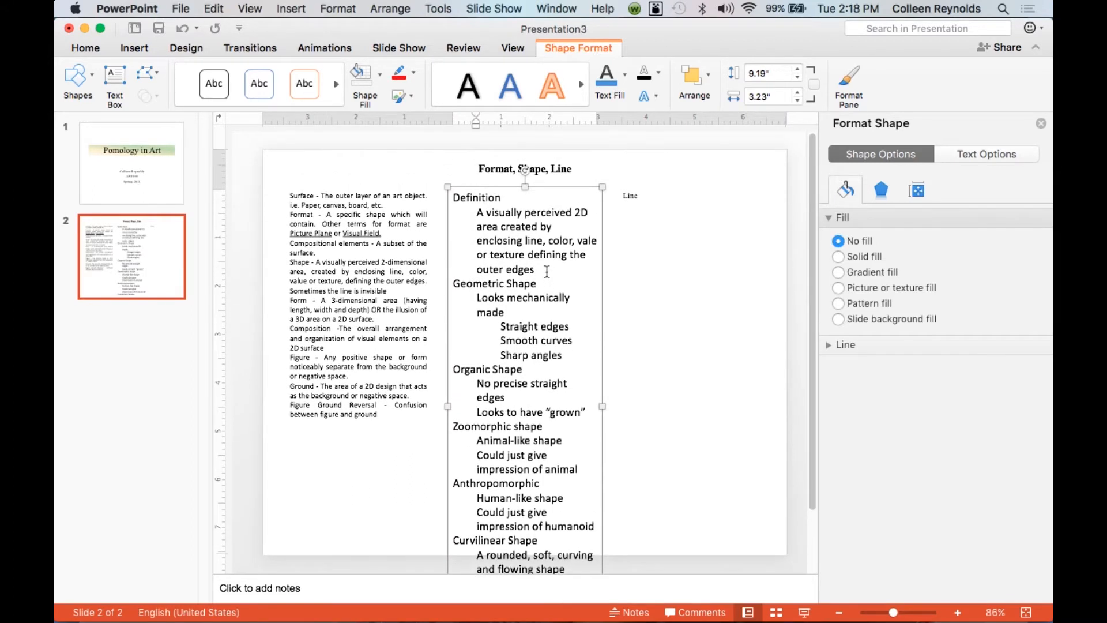
# Step: Apply bullets to the whole middle column and remove them again
pyautogui.click(91, 48)
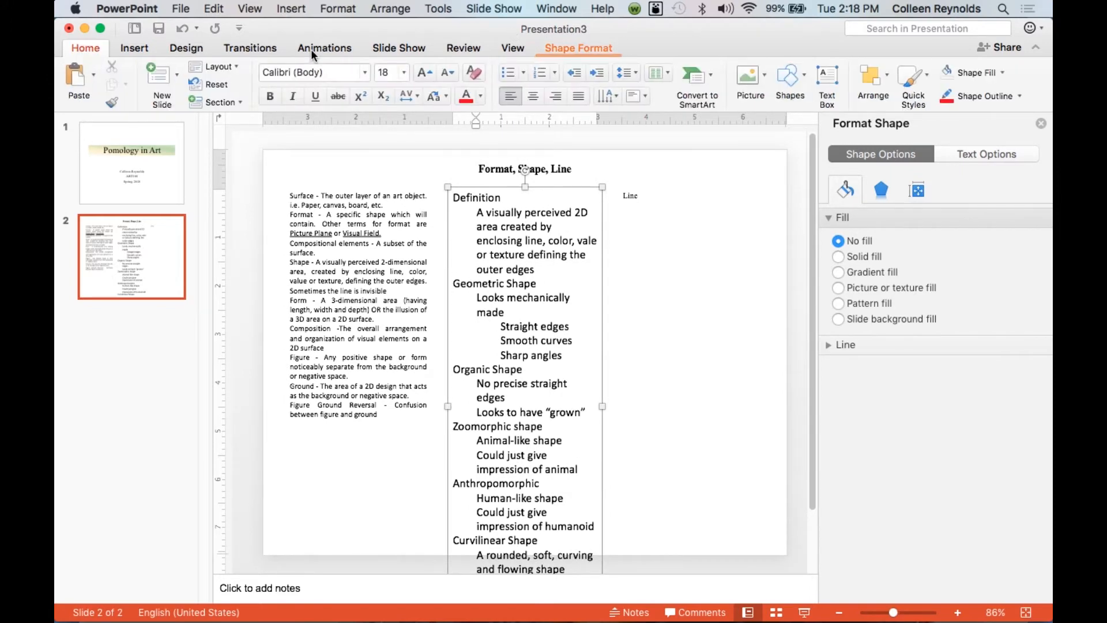
pyautogui.click(506, 67)
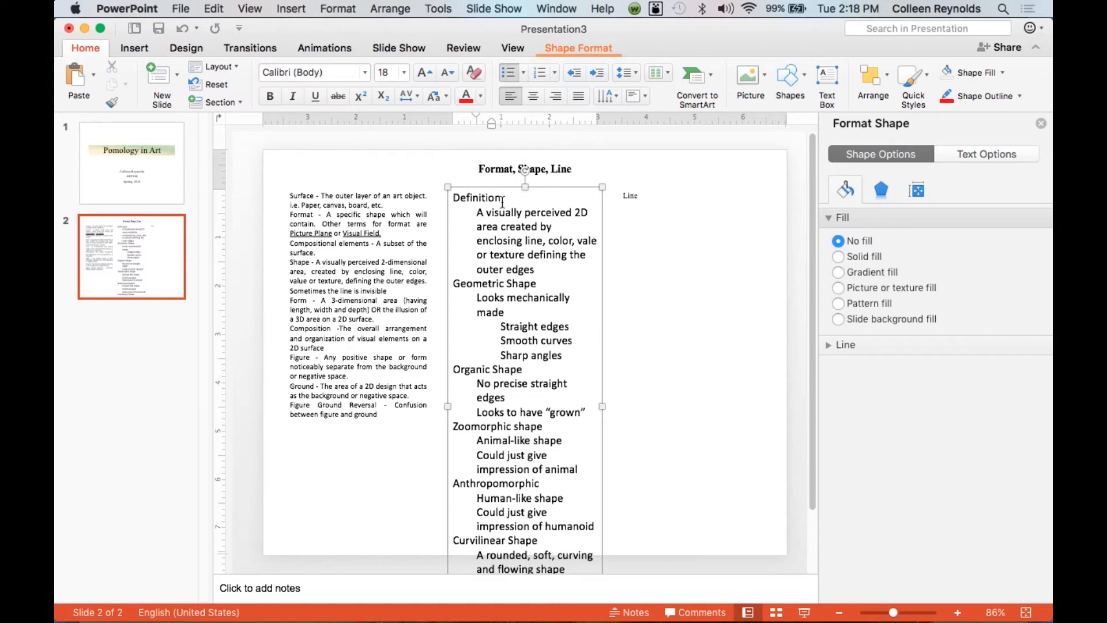
pyautogui.click(544, 186)
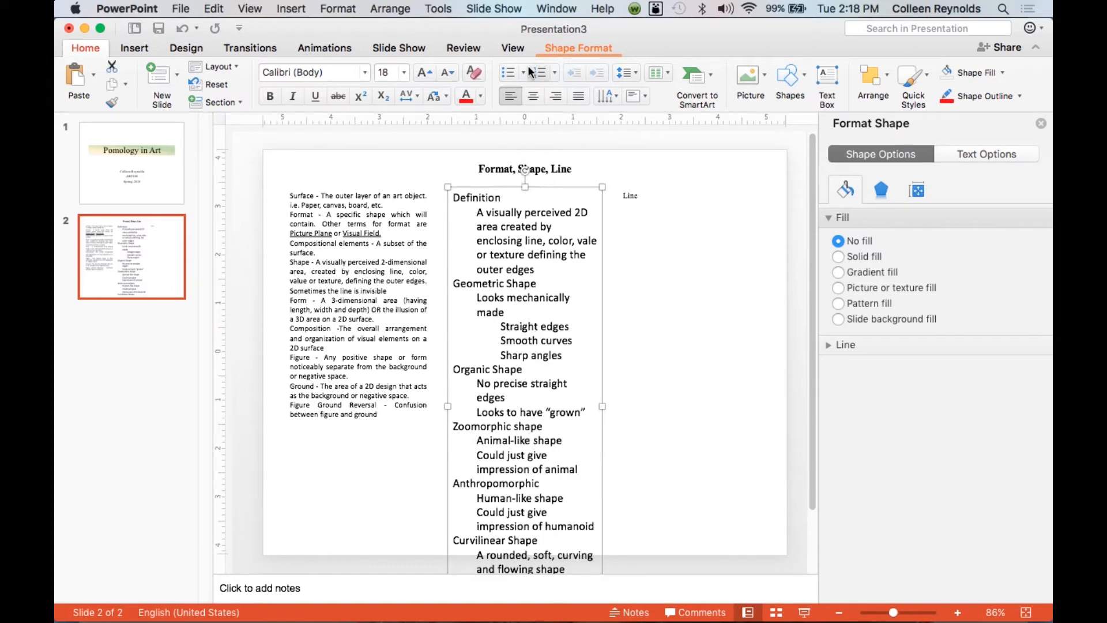
pyautogui.click(509, 73)
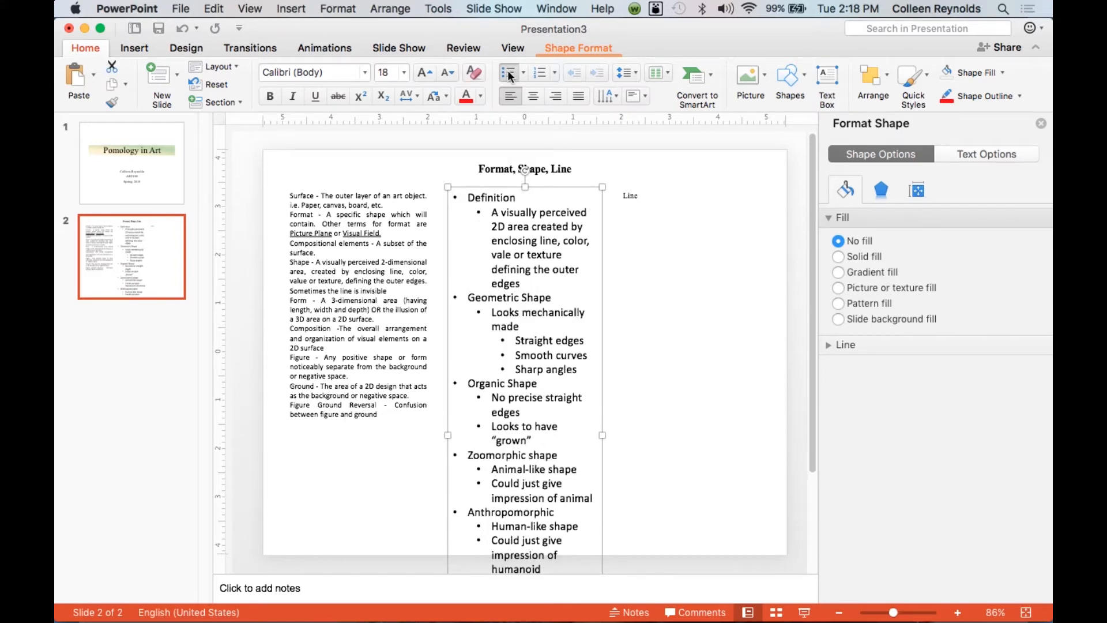
pyautogui.click(507, 72)
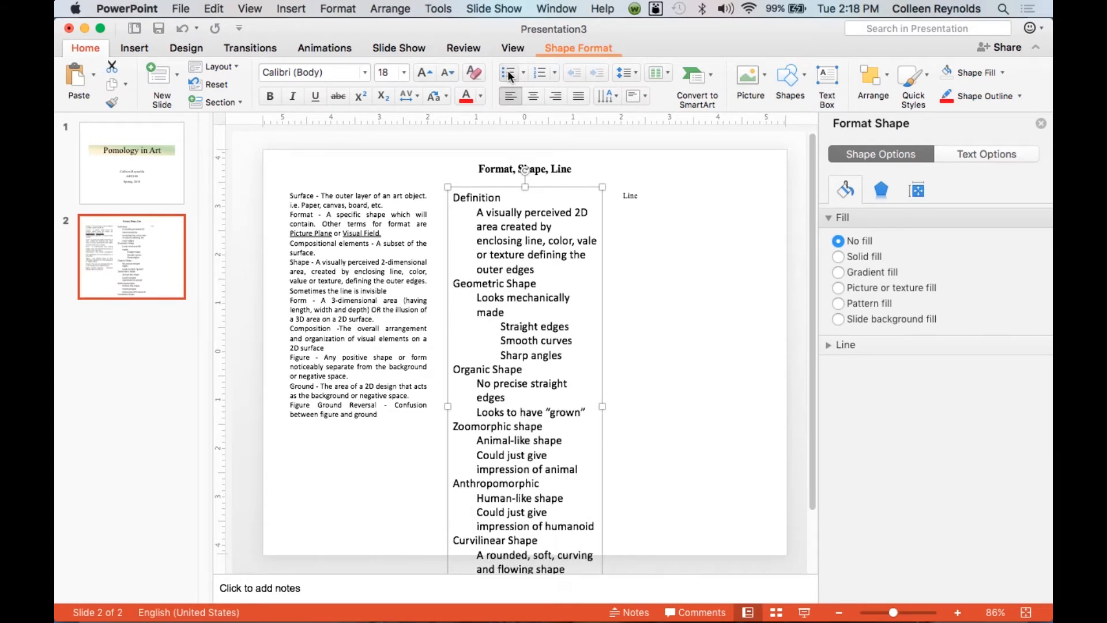
# Step: Join the Definition heading to its description with a dash and rename the term Shape
pyautogui.click(505, 197)
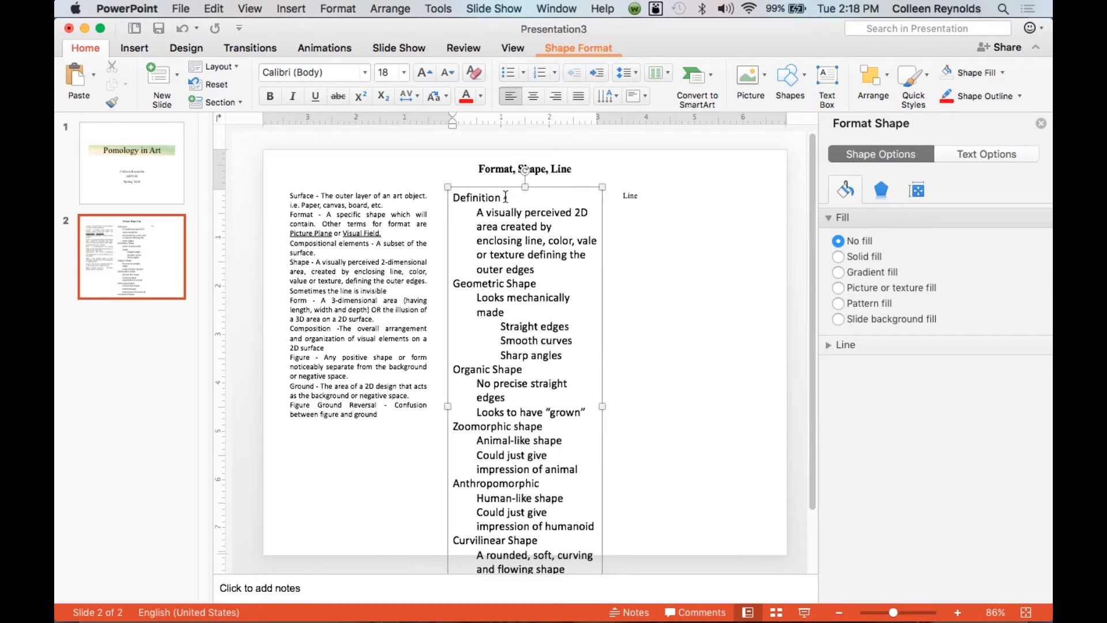
pyautogui.press('Delete')
pyautogui.write('- A visually')
pyautogui.moveTo(500, 198); pyautogui.dragTo(459, 199)
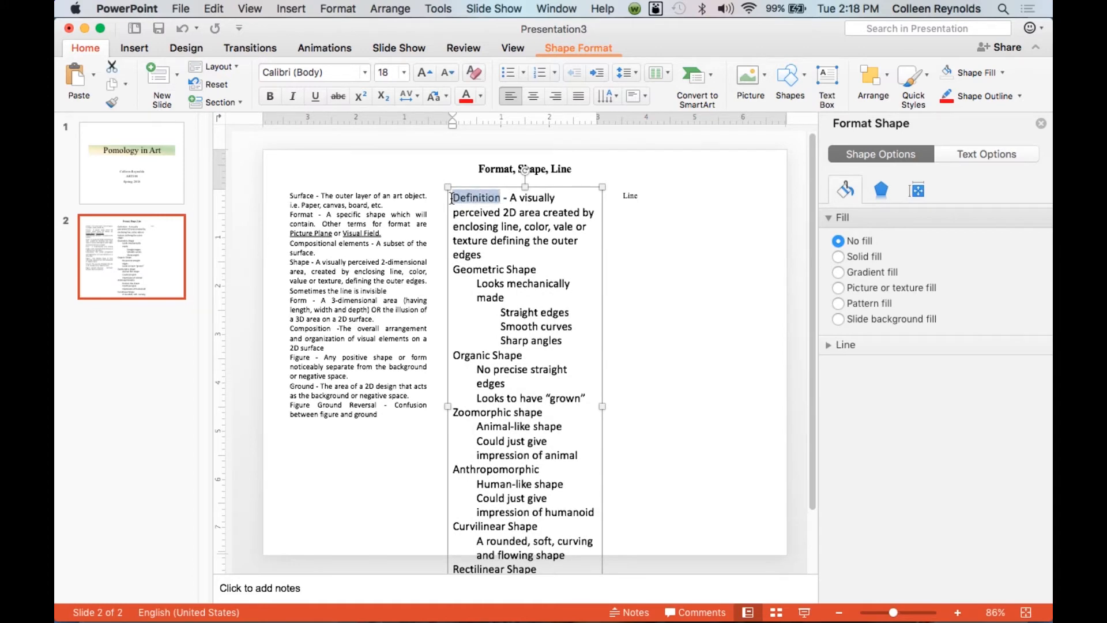
pyautogui.write('Shape')
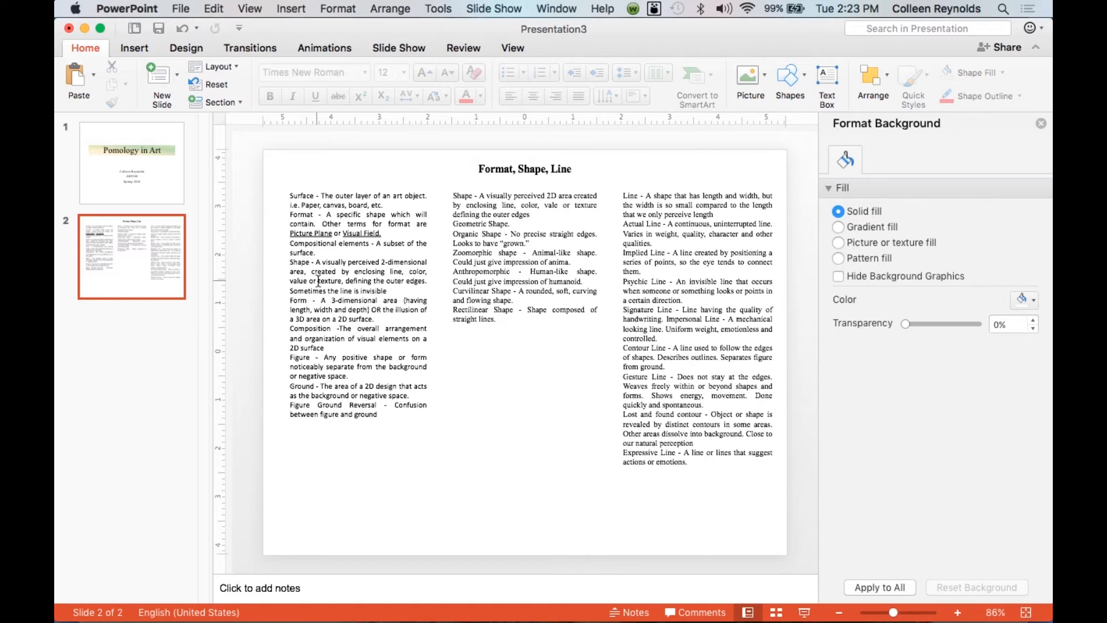
# Step: Move all three text columns slightly up together toward the slide title
pyautogui.click(317, 281)
pyautogui.keyDown('shift'); pyautogui.click(479, 261); pyautogui.keyUp('shift')
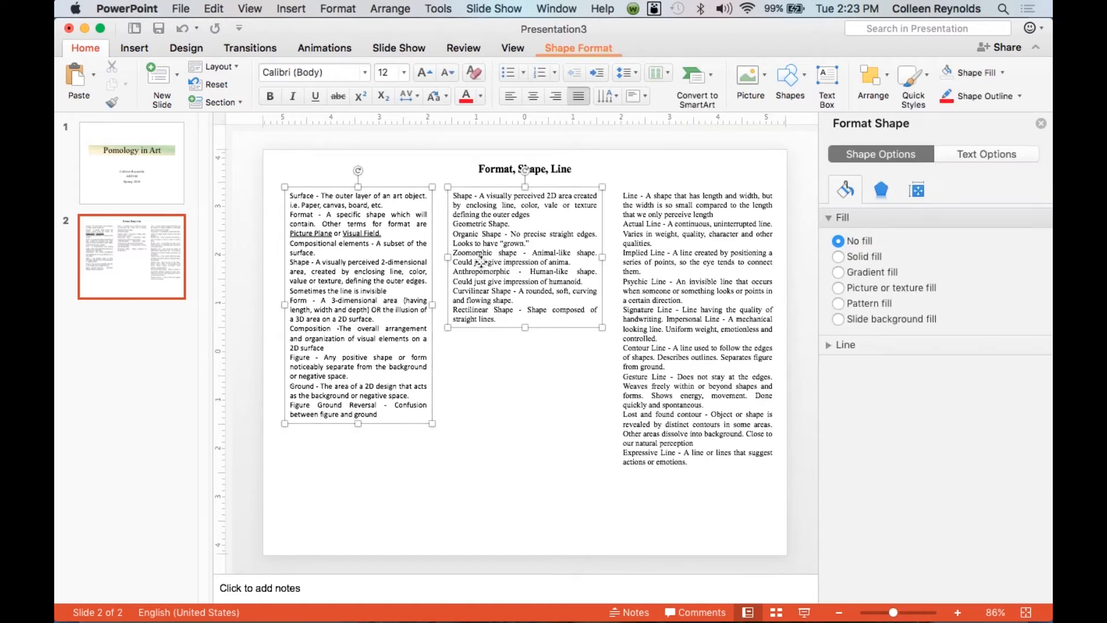
pyautogui.keyDown('shift'); pyautogui.click(653, 272); pyautogui.keyUp('shift')
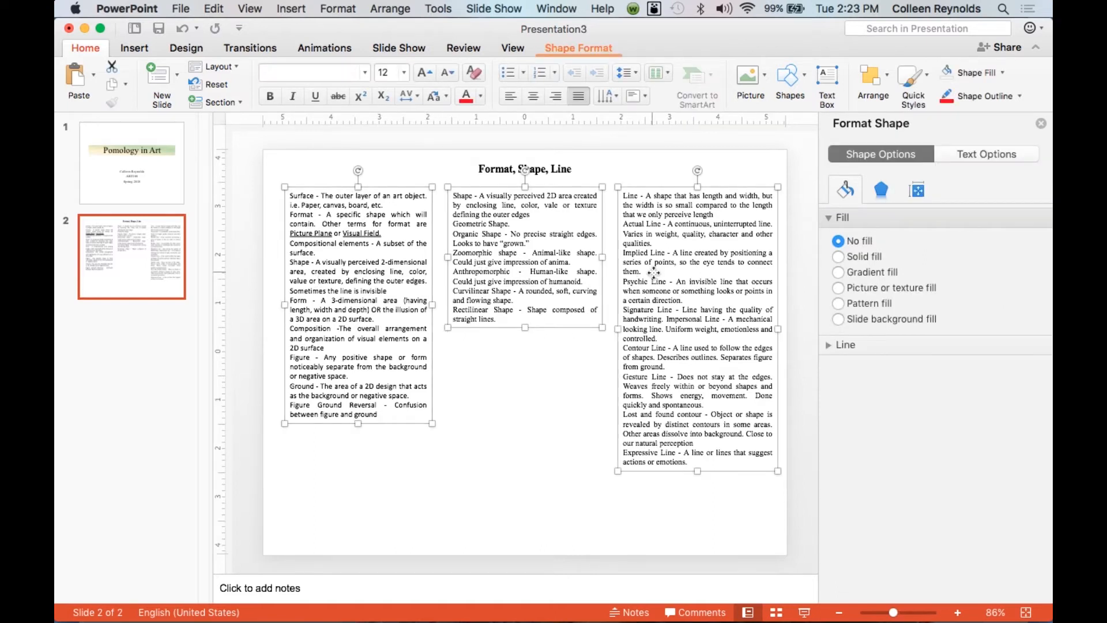
pyautogui.press('Up')
pyautogui.press('Up')
pyautogui.press('Up')
pyautogui.press('Up')
pyautogui.press('Up')
pyautogui.press('Up')
pyautogui.press('Up')
pyautogui.press('Up')
pyautogui.press('Up')
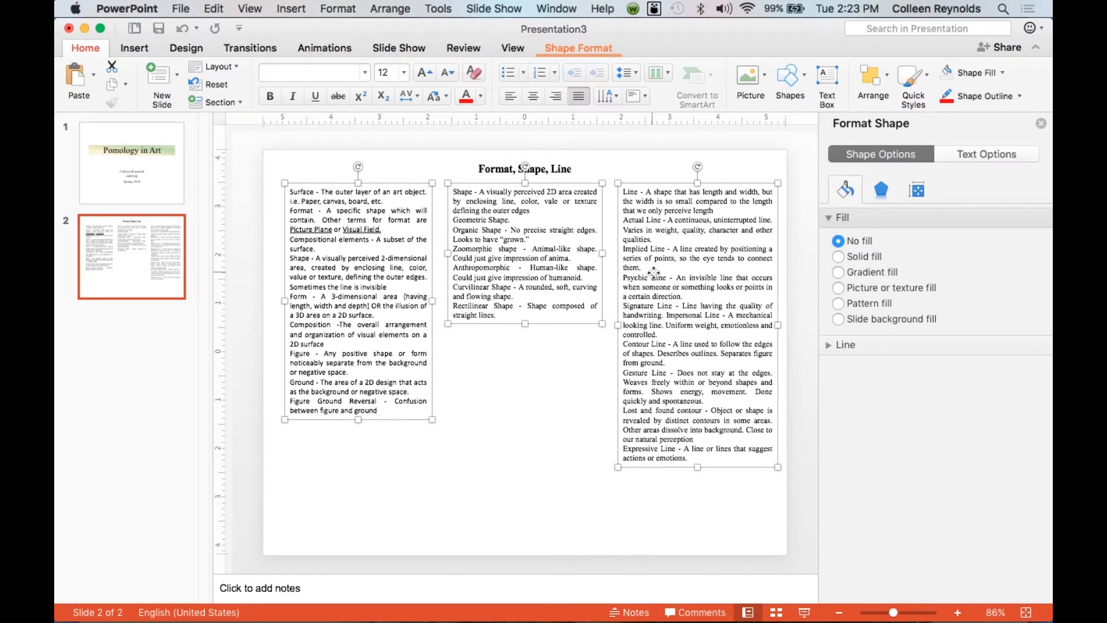
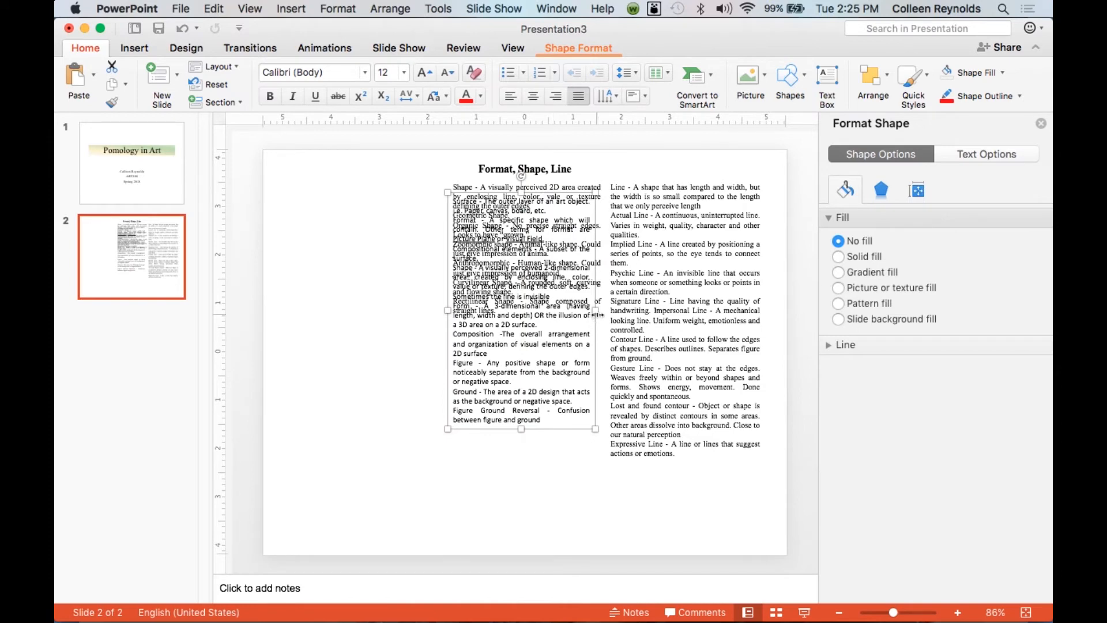
# Step: Widen the Surface text column slightly and place it at the slide's left side, level with the other two columns
pyautogui.moveTo(595, 310); pyautogui.dragTo(603, 310)
pyautogui.moveTo(581, 194); pyautogui.dragTo(416, 182)
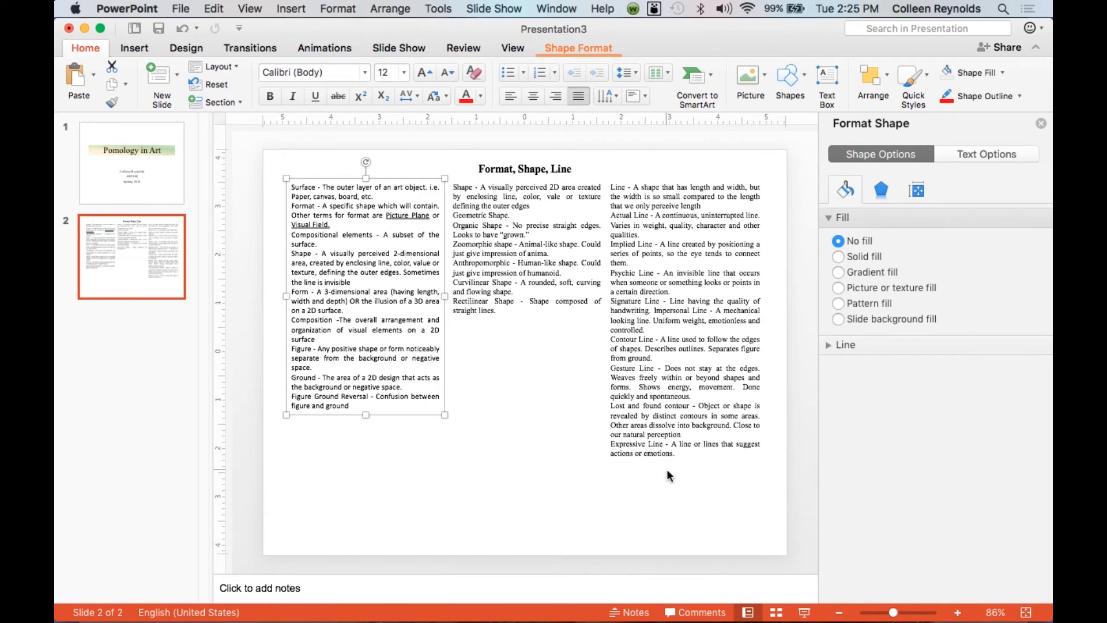
# Step: Center the middle Shape text column horizontally on the slide
pyautogui.click(535, 292)
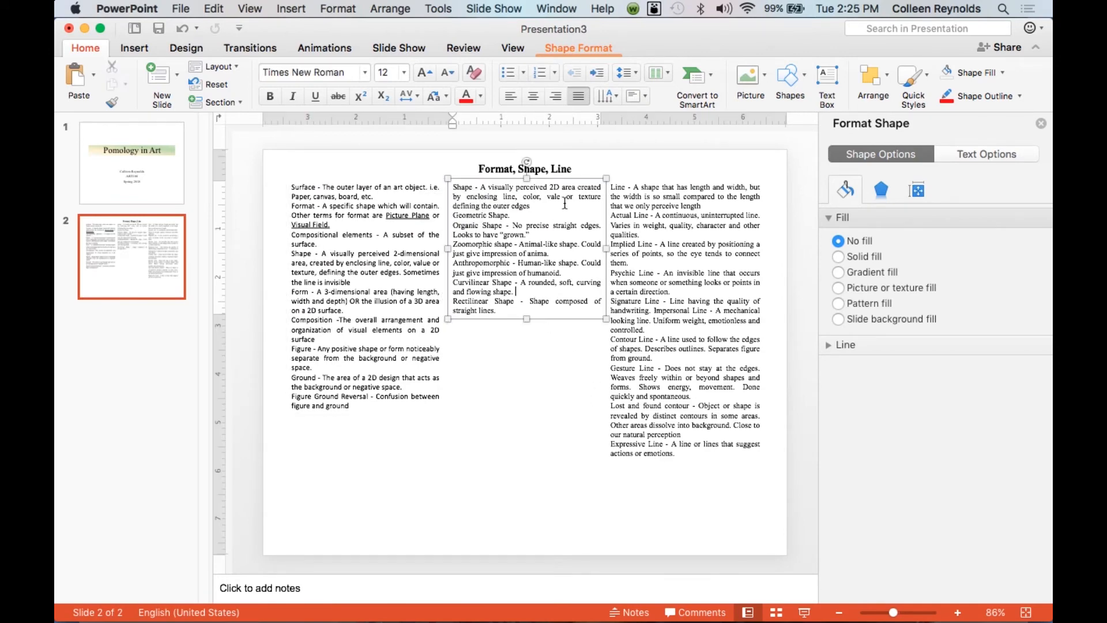
pyautogui.click(880, 92)
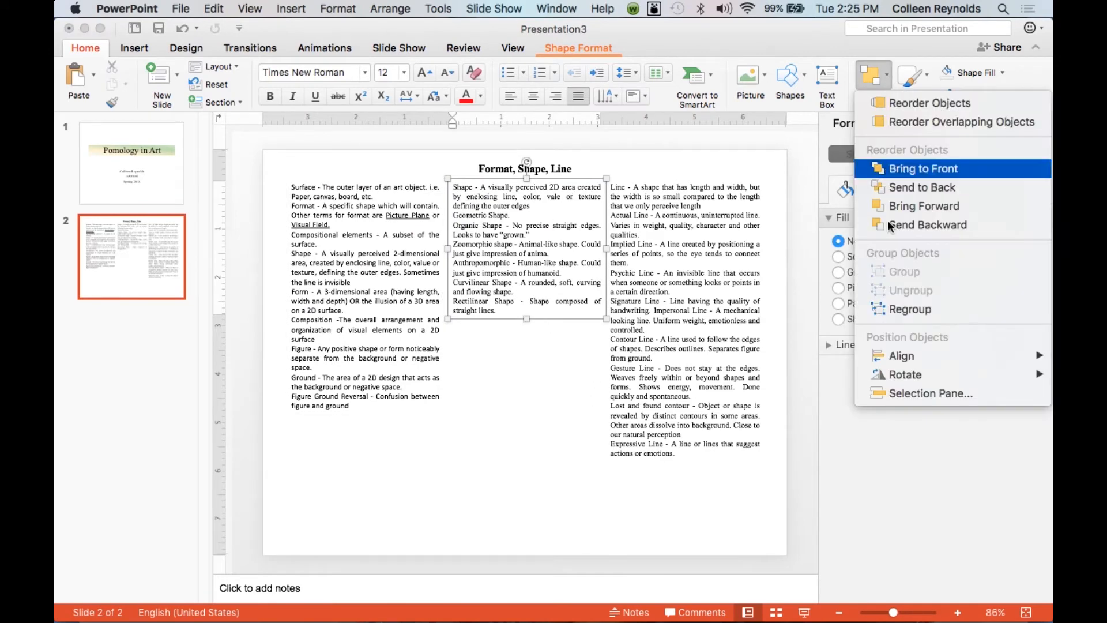
pyautogui.moveTo(905, 358)
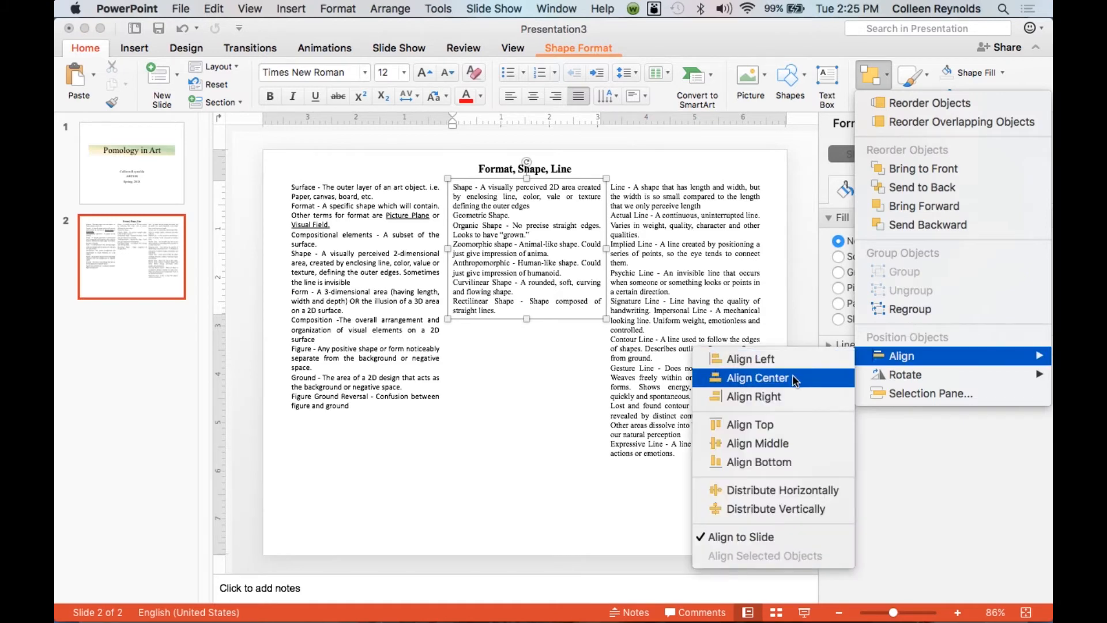
pyautogui.click(792, 374)
# Step: Distribute the three text columns horizontally relative to each other
pyautogui.keyDown('shift'); pyautogui.click(348, 355); pyautogui.keyUp('shift')
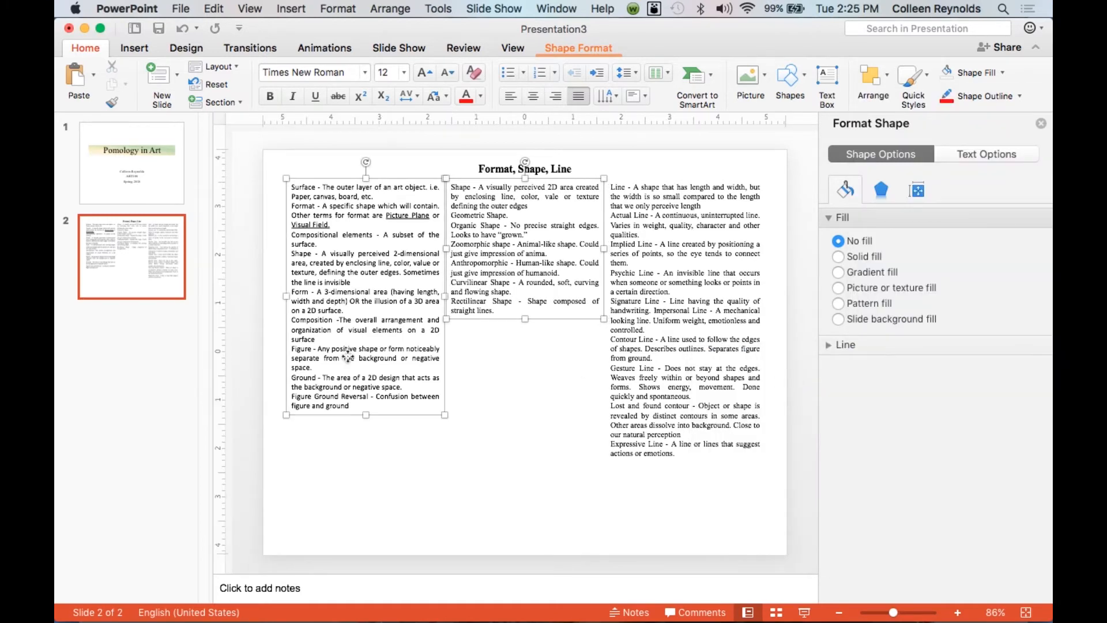
pyautogui.keyDown('shift'); pyautogui.click(640, 320); pyautogui.keyUp('shift')
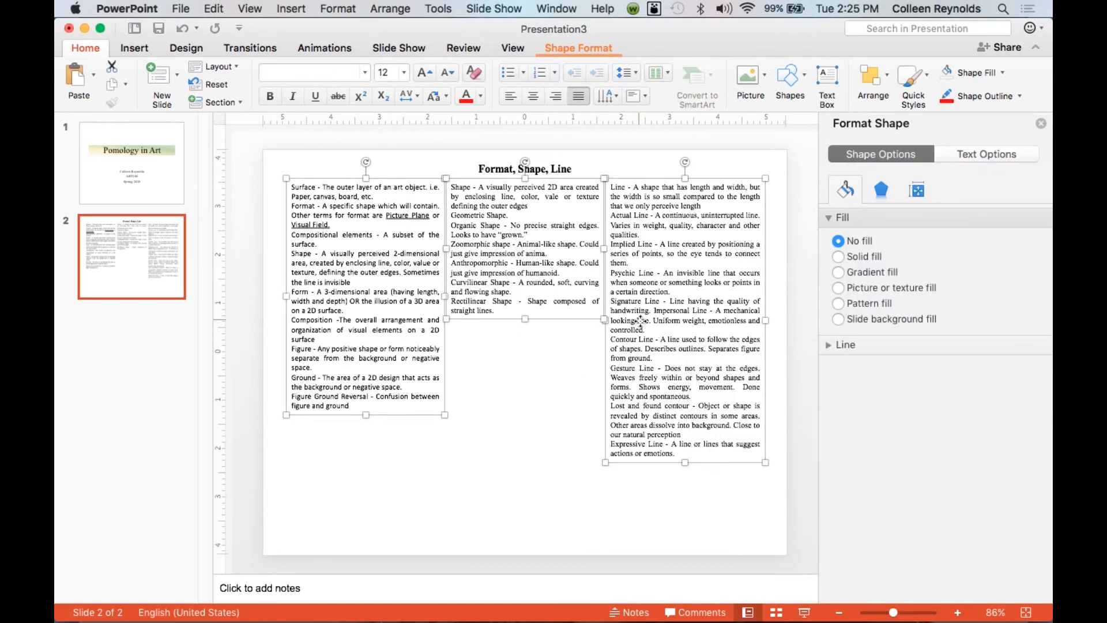
pyautogui.click(886, 81)
pyautogui.moveTo(899, 356)
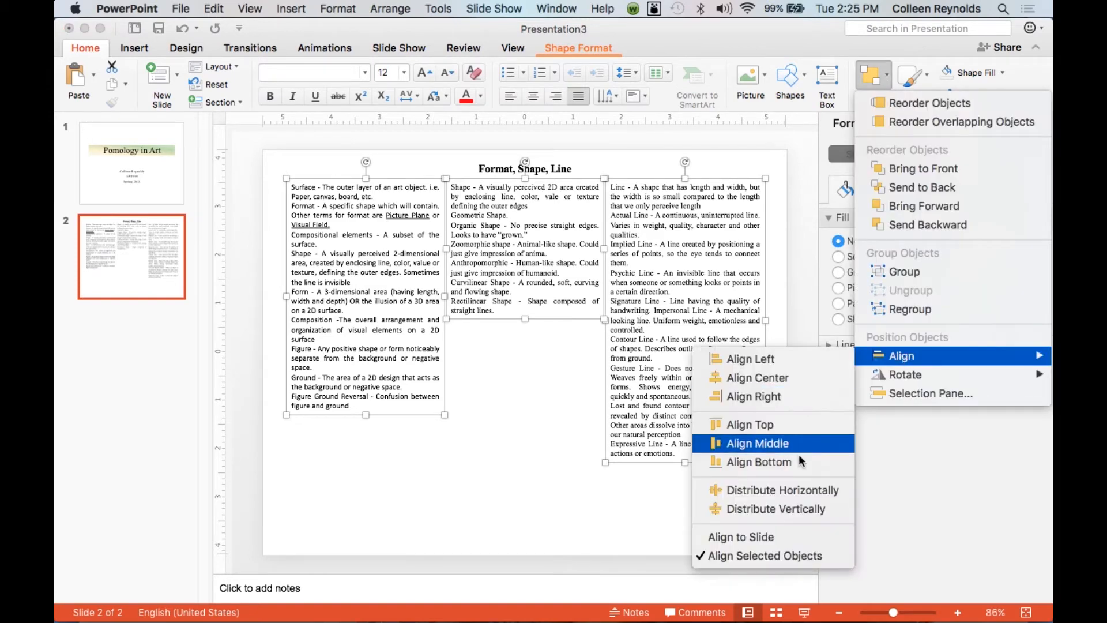
pyautogui.click(801, 489)
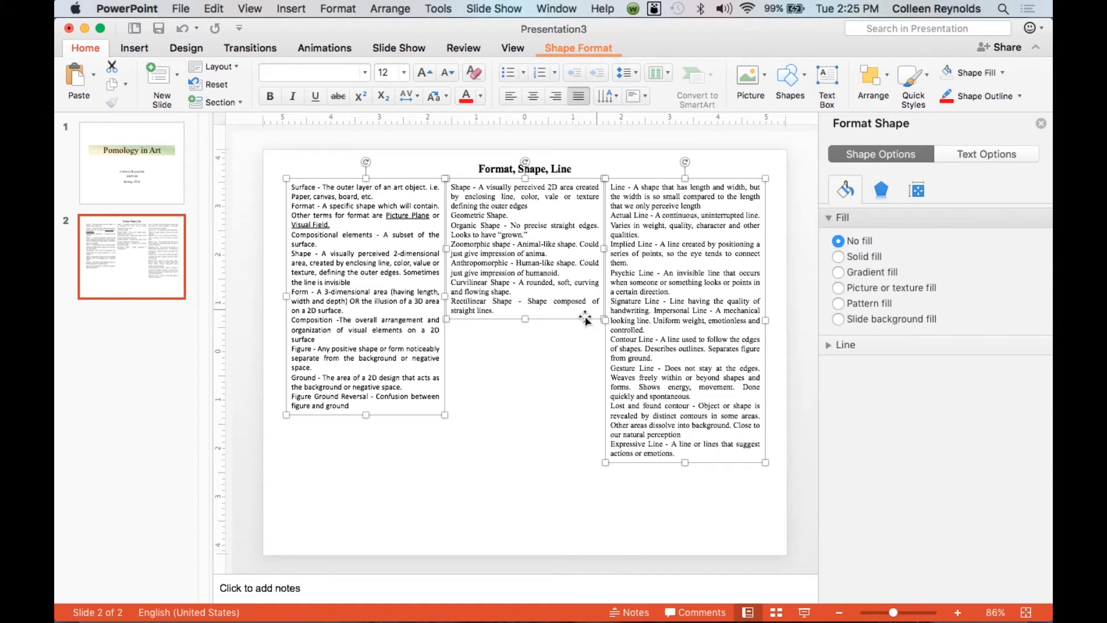
pyautogui.click(641, 520)
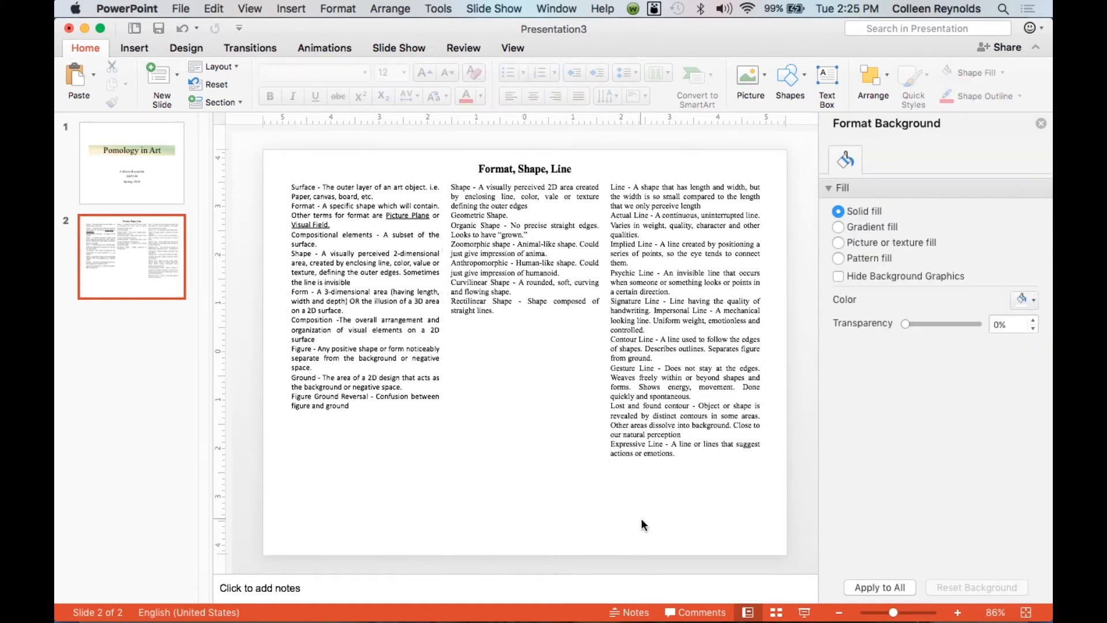
# Step: Nudge the Surface text column slightly outward, away from the middle column
pyautogui.click(392, 356)
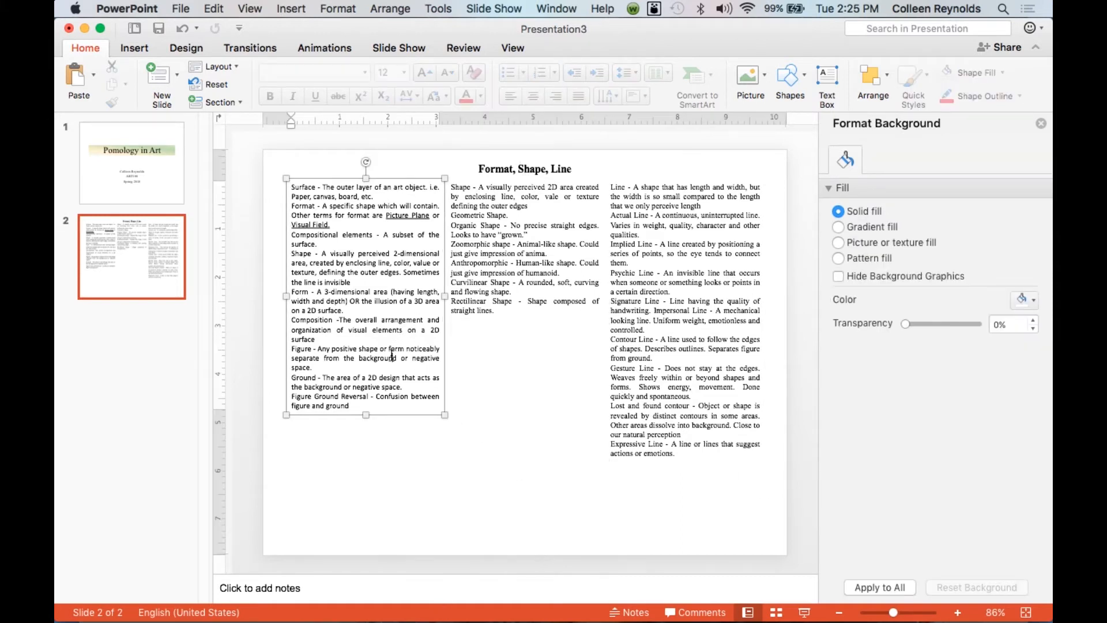
pyautogui.keyDown('shift'); pyautogui.click(708, 402); pyautogui.keyUp('shift')
pyautogui.click(408, 374)
pyautogui.click(495, 425)
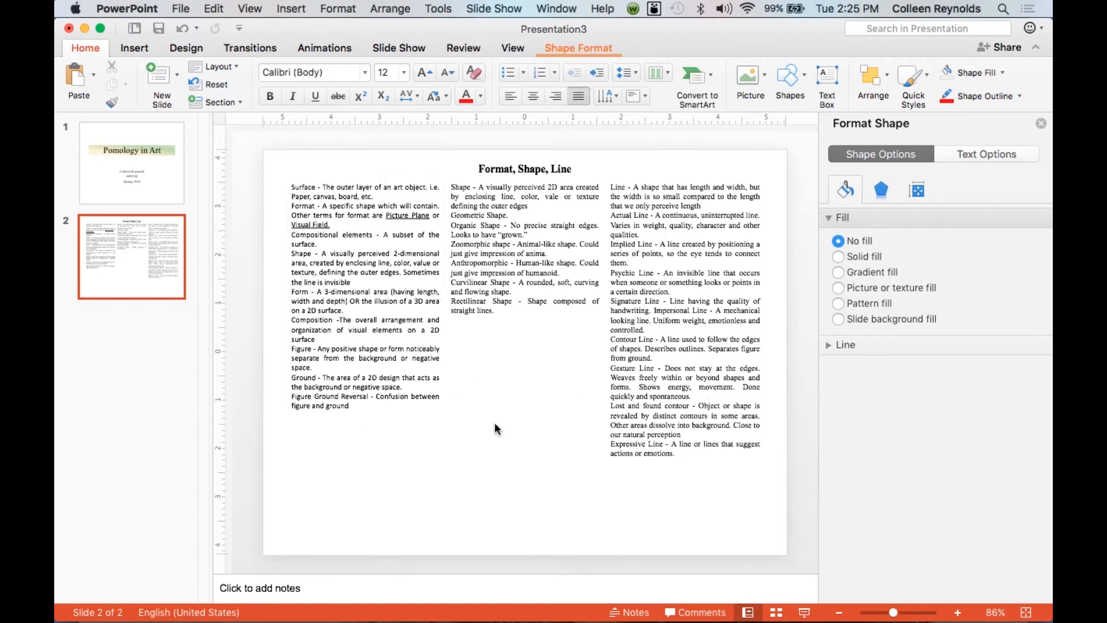
pyautogui.click(412, 403)
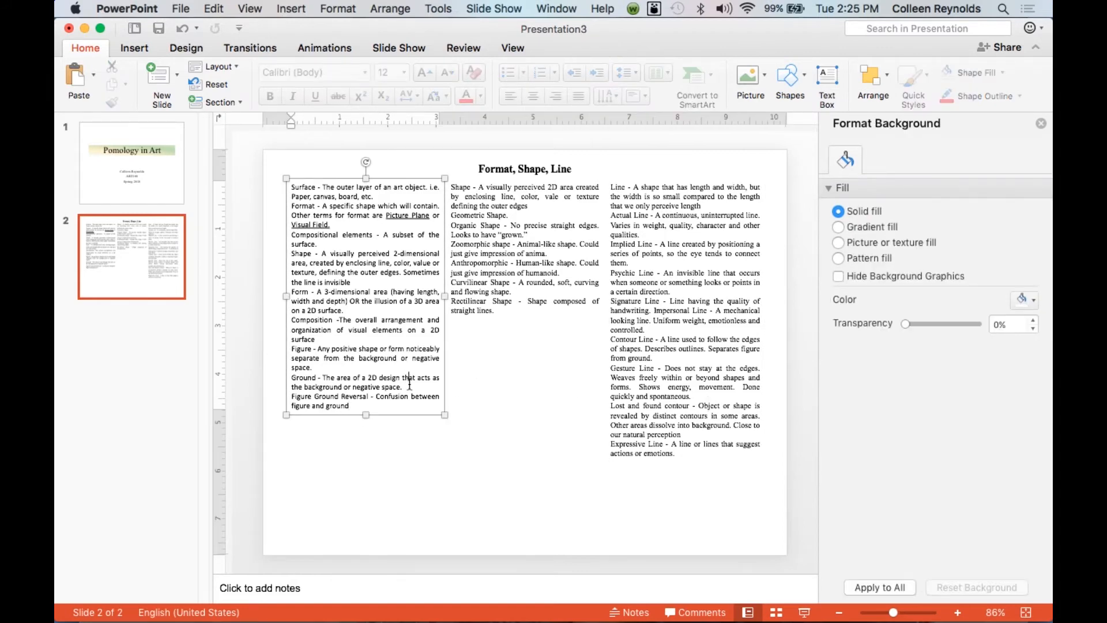
pyautogui.click(410, 417)
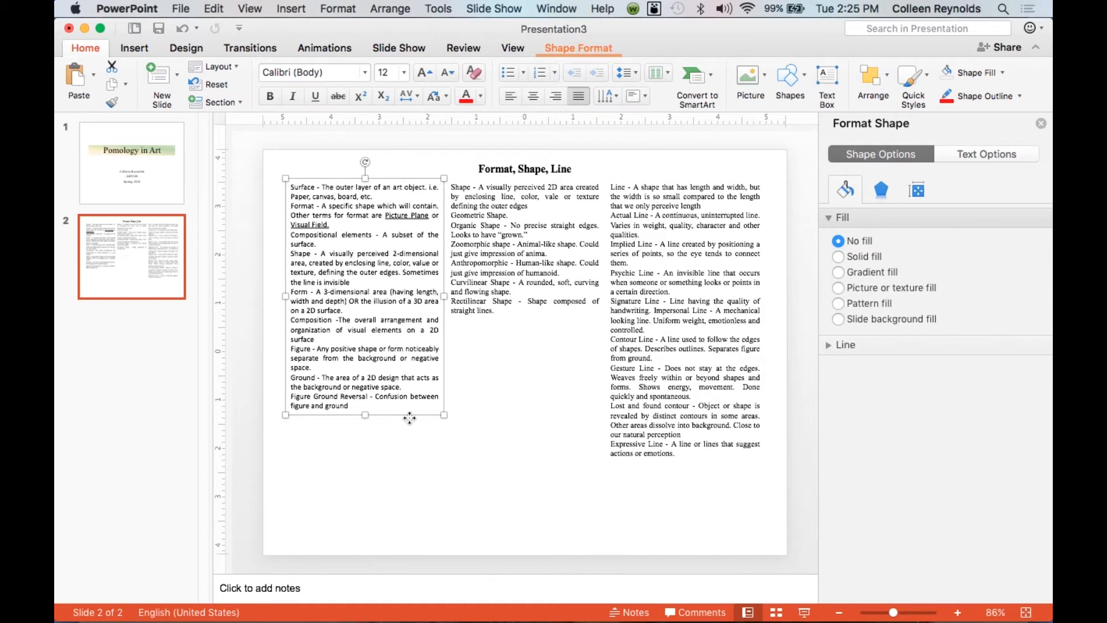
pyautogui.press('Left')
pyautogui.press('Left')
# Step: Nudge the Line text column slightly outward, away from the middle column
pyautogui.click(725, 462)
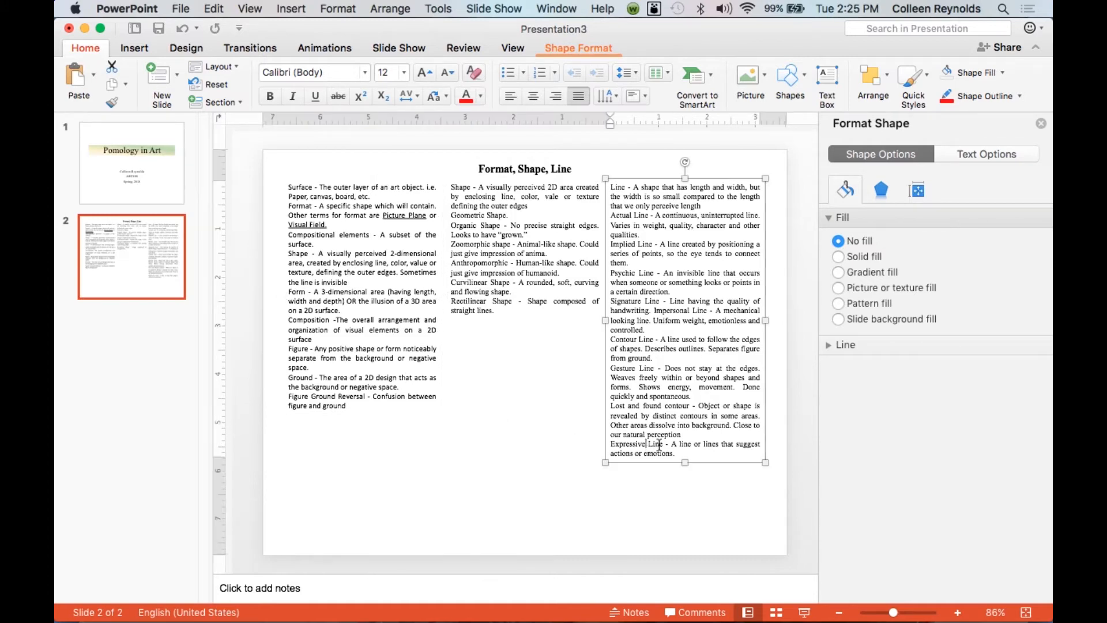
pyautogui.press('Right')
pyautogui.press('Right')
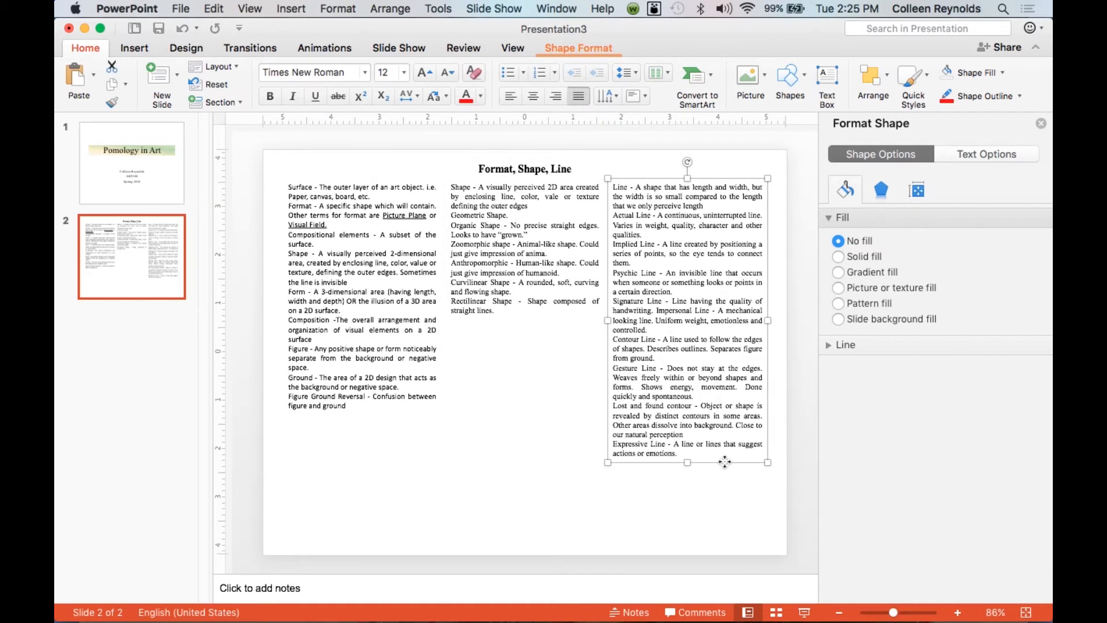
pyautogui.click(594, 494)
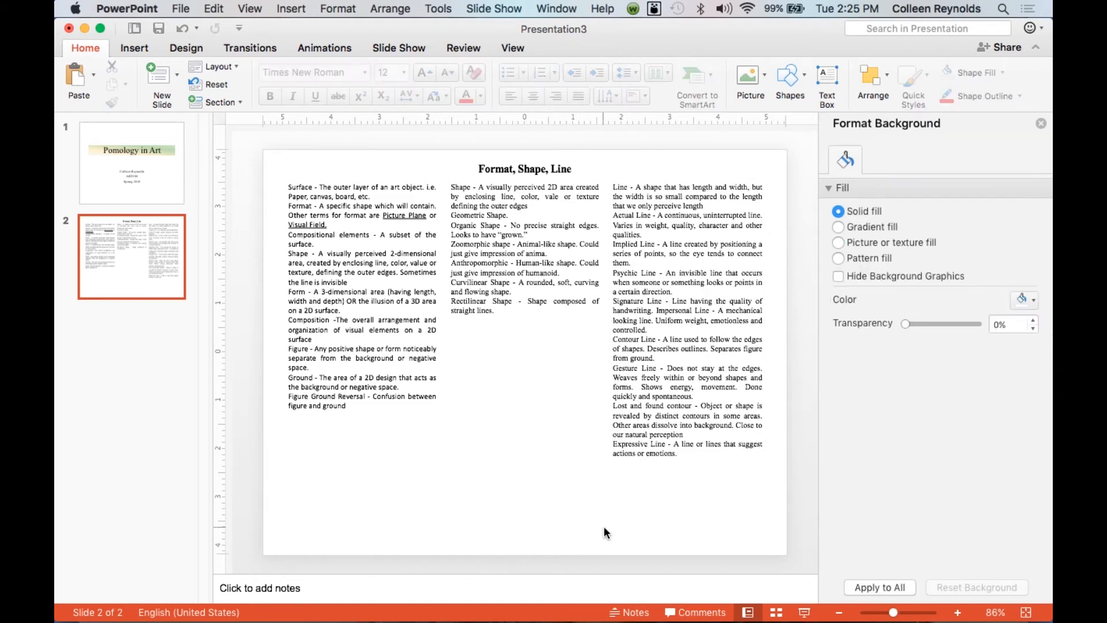
# Step: Group the three text columns and center the group horizontally on the slide
pyautogui.press('super+a')
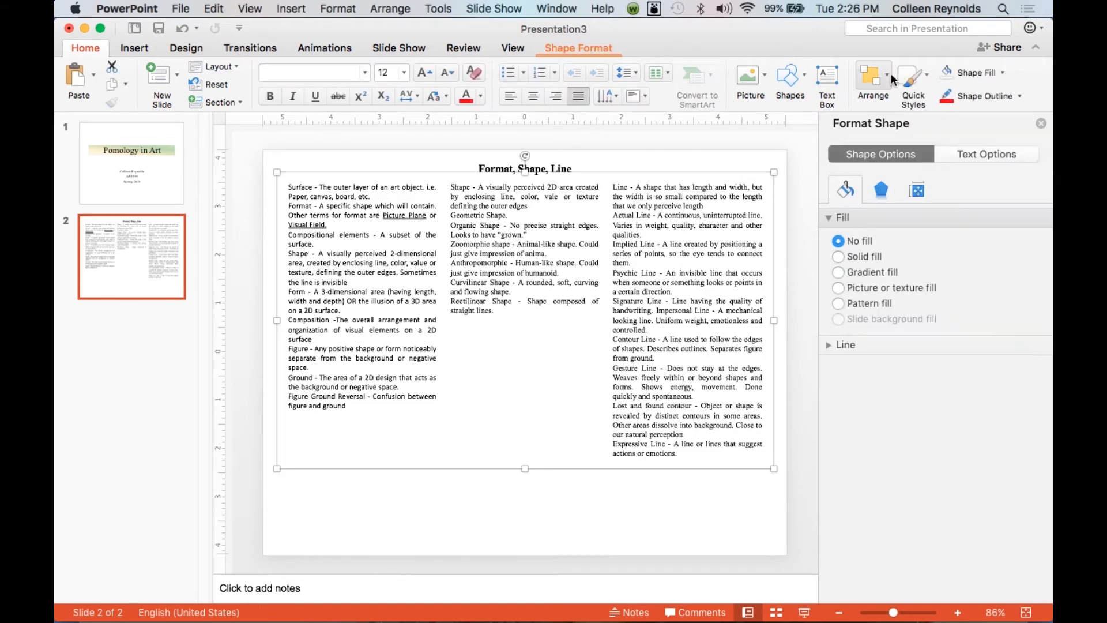
pyautogui.click(890, 72)
pyautogui.moveTo(907, 361)
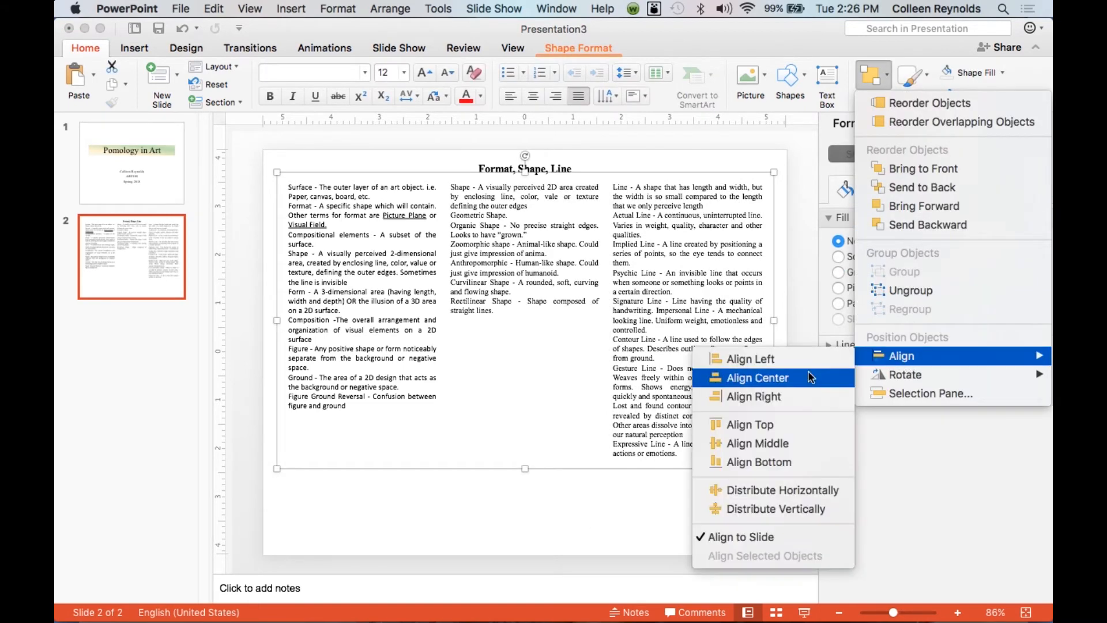
pyautogui.click(811, 377)
pyautogui.click(750, 495)
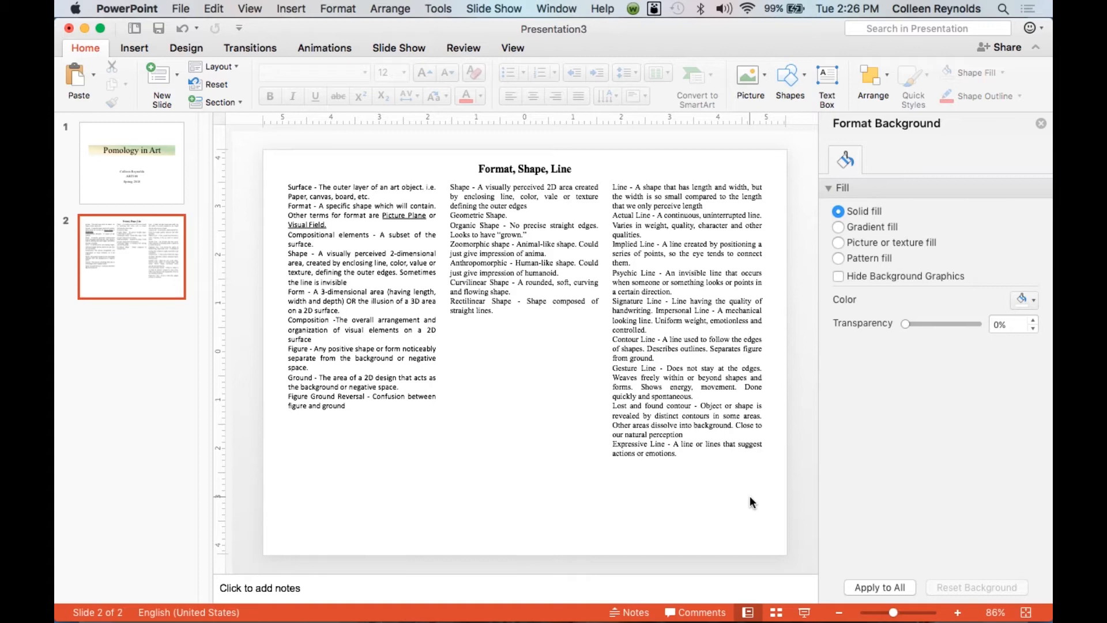
# Step: Ungroup the three text columns so they are separate text boxes again
pyautogui.click(663, 434)
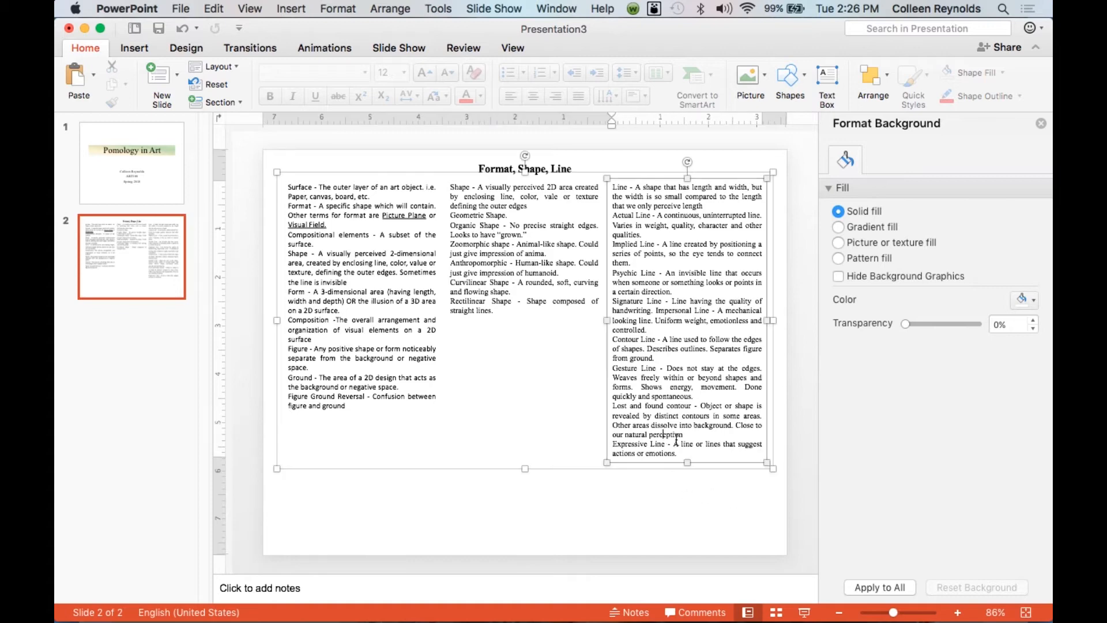
pyautogui.rightClick(712, 463)
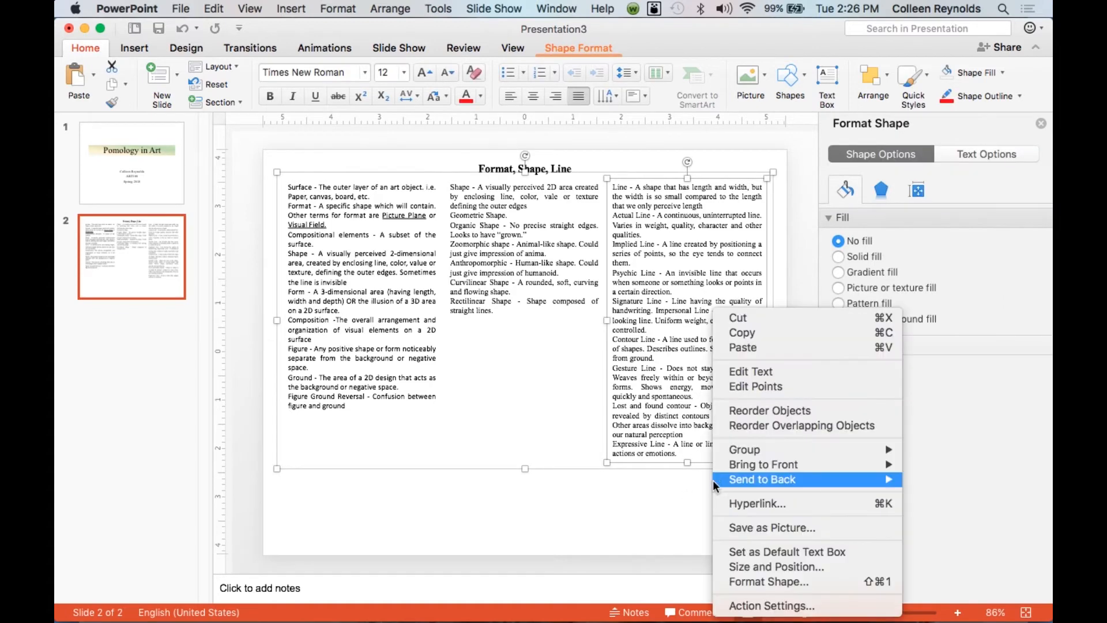
pyautogui.moveTo(746, 486)
pyautogui.moveTo(747, 453)
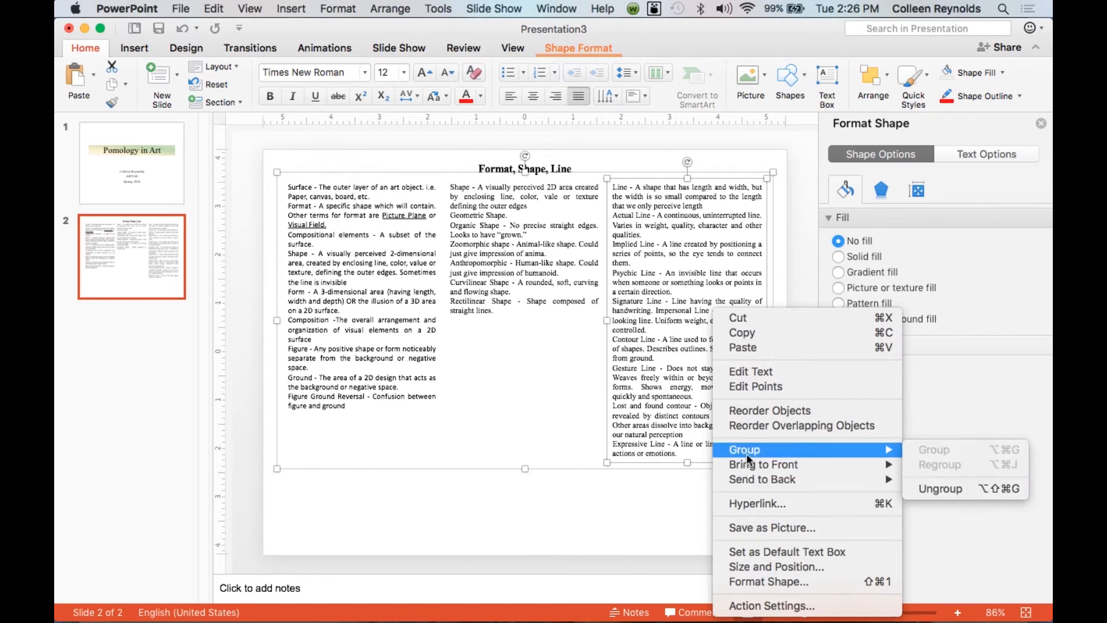
pyautogui.click(928, 490)
pyautogui.click(643, 499)
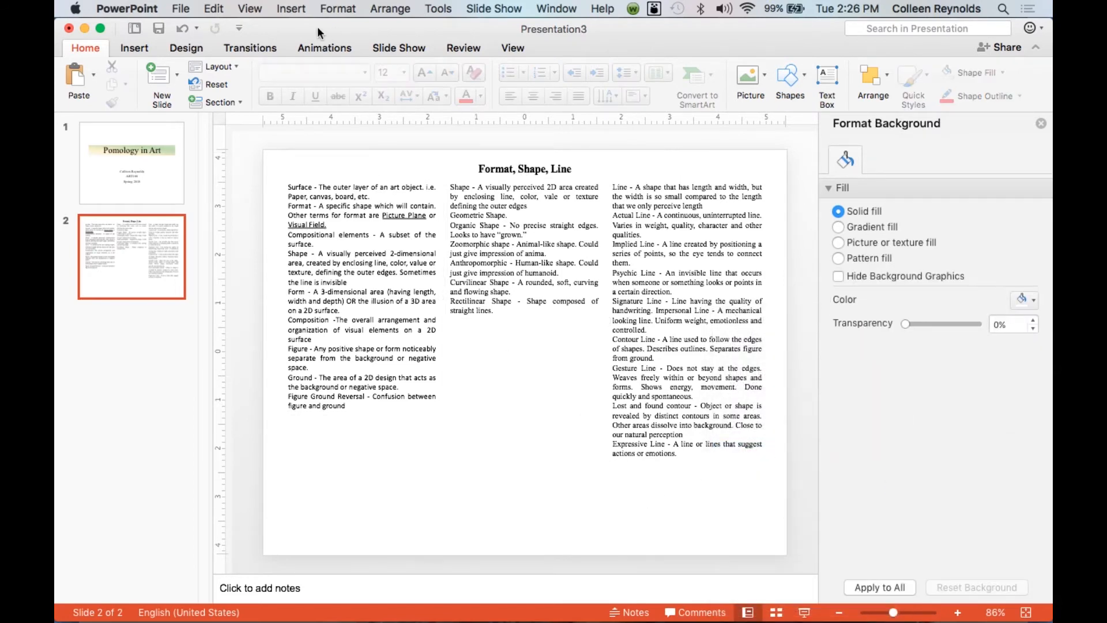
# Step: Start inserting a picture from file and switch to the Spr18Images folder
pyautogui.click(287, 8)
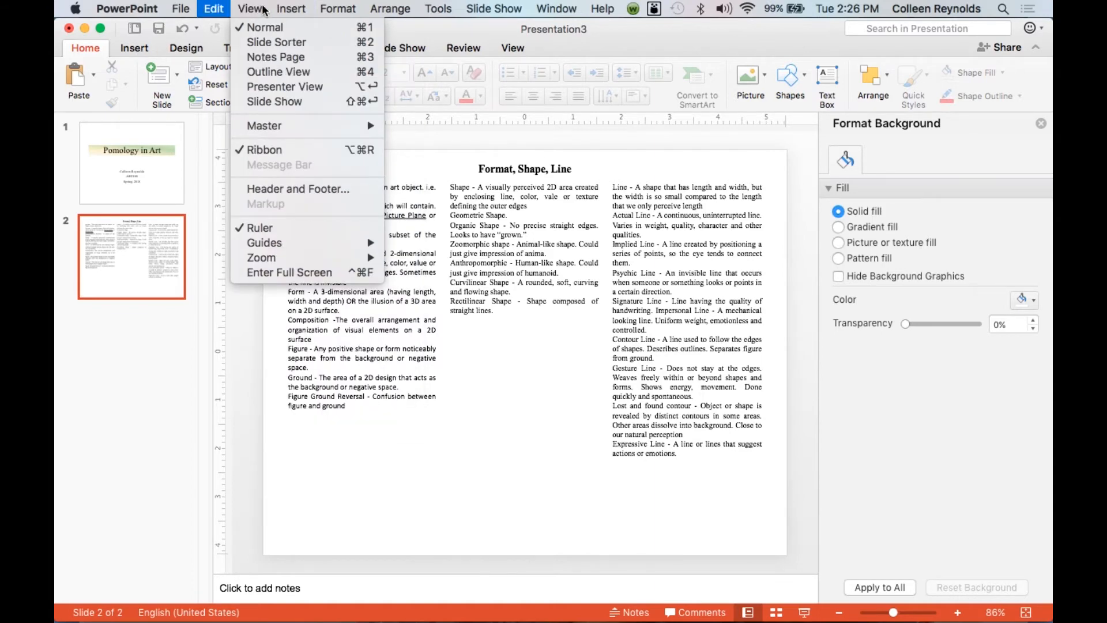
pyautogui.click(131, 47)
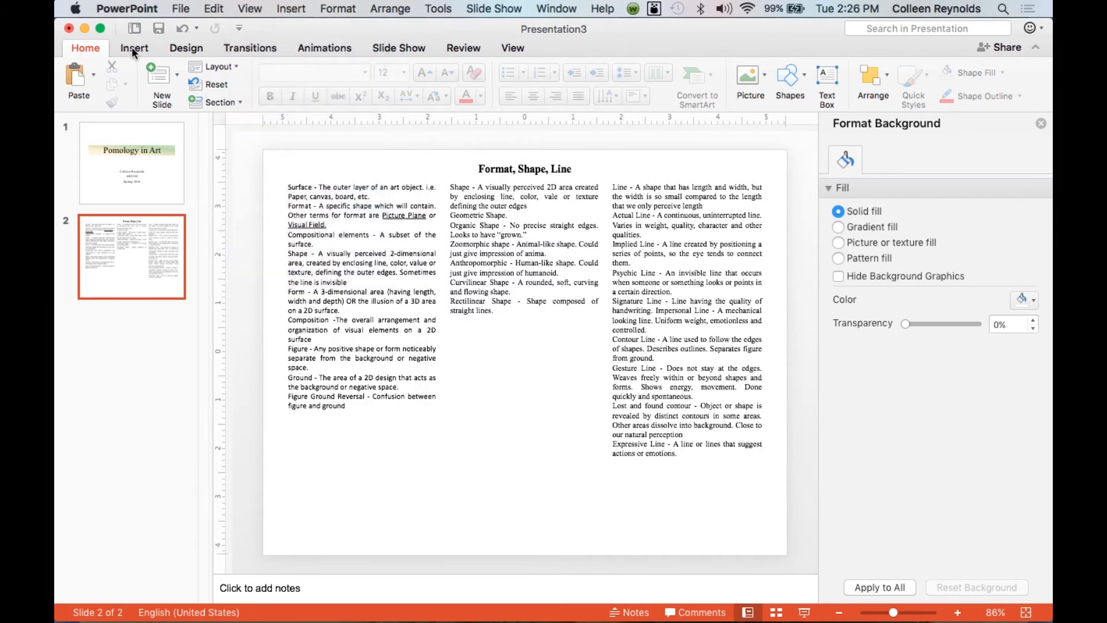
pyautogui.click(133, 49)
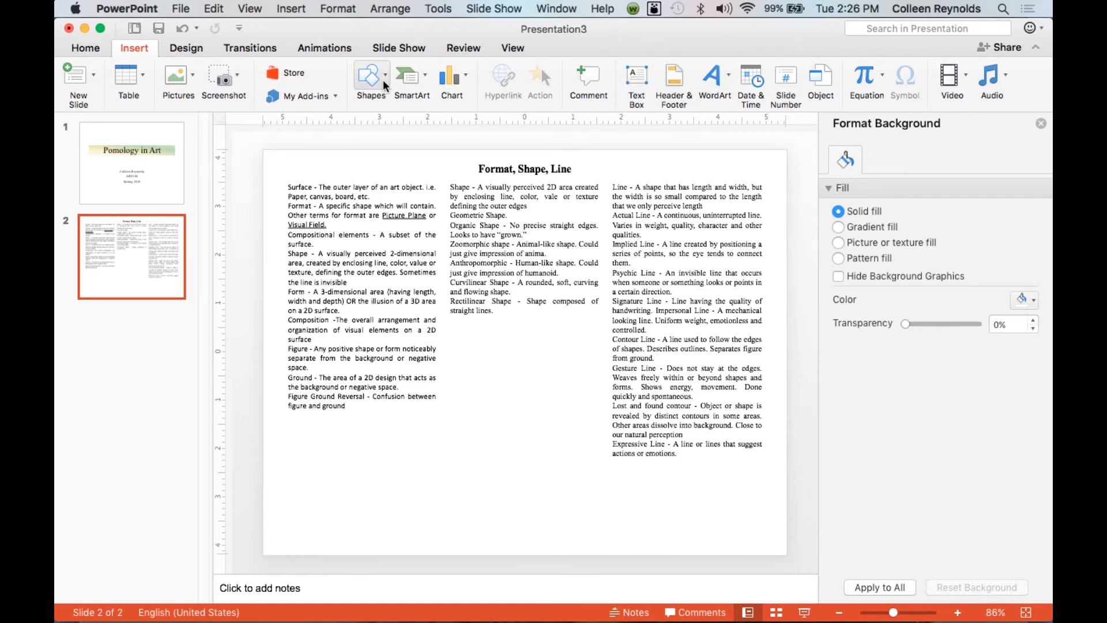
pyautogui.click(177, 75)
pyautogui.click(203, 123)
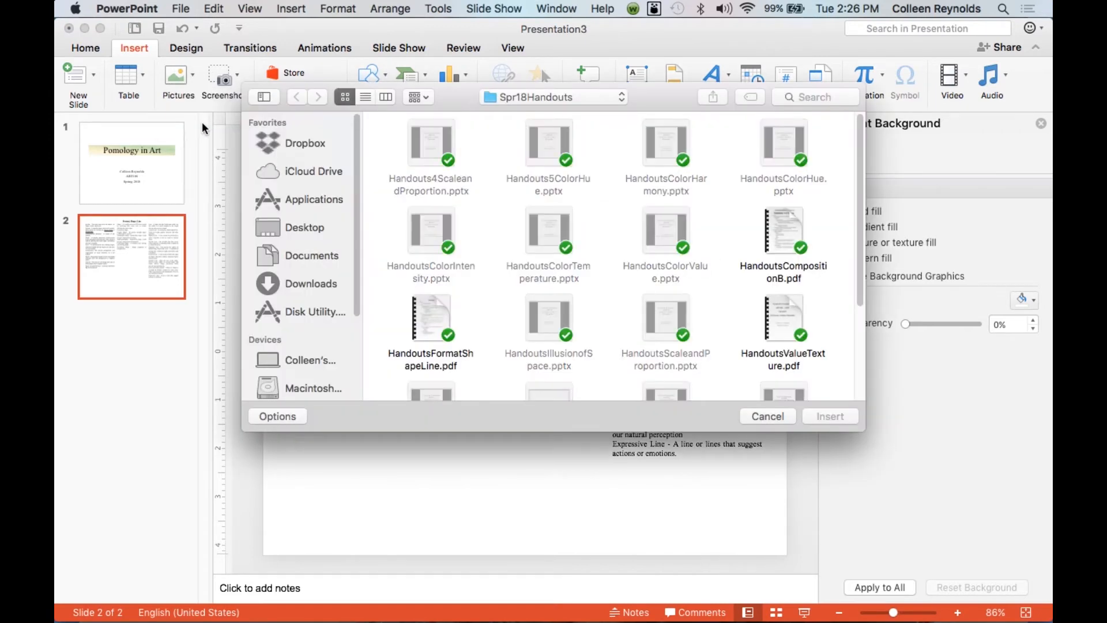
pyautogui.scroll(-5, 588, 308)
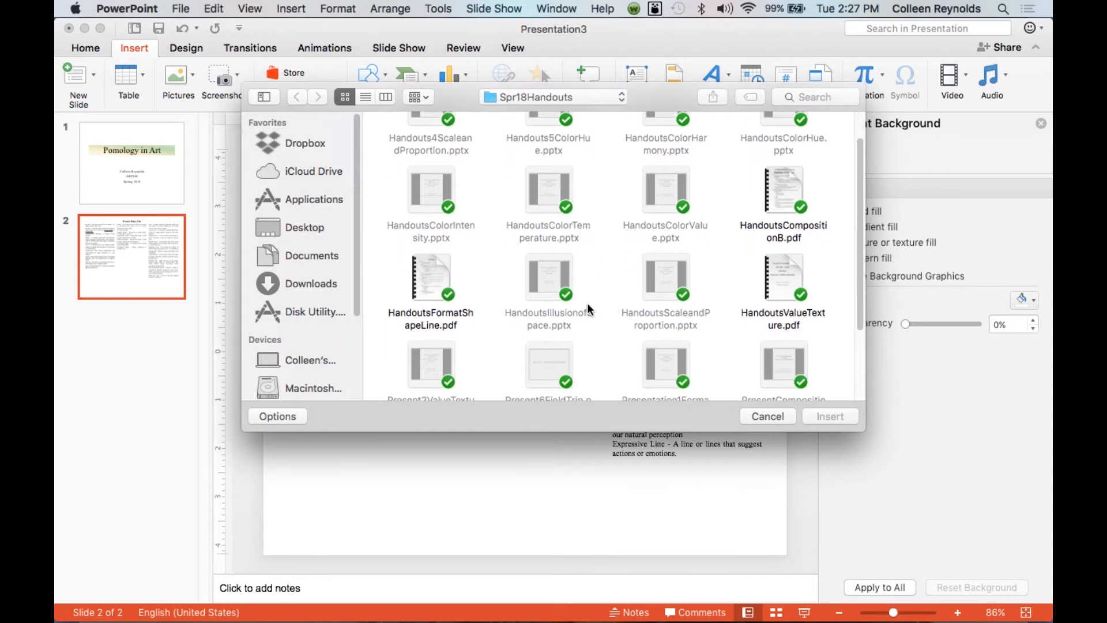
pyautogui.scroll(3, 587, 303)
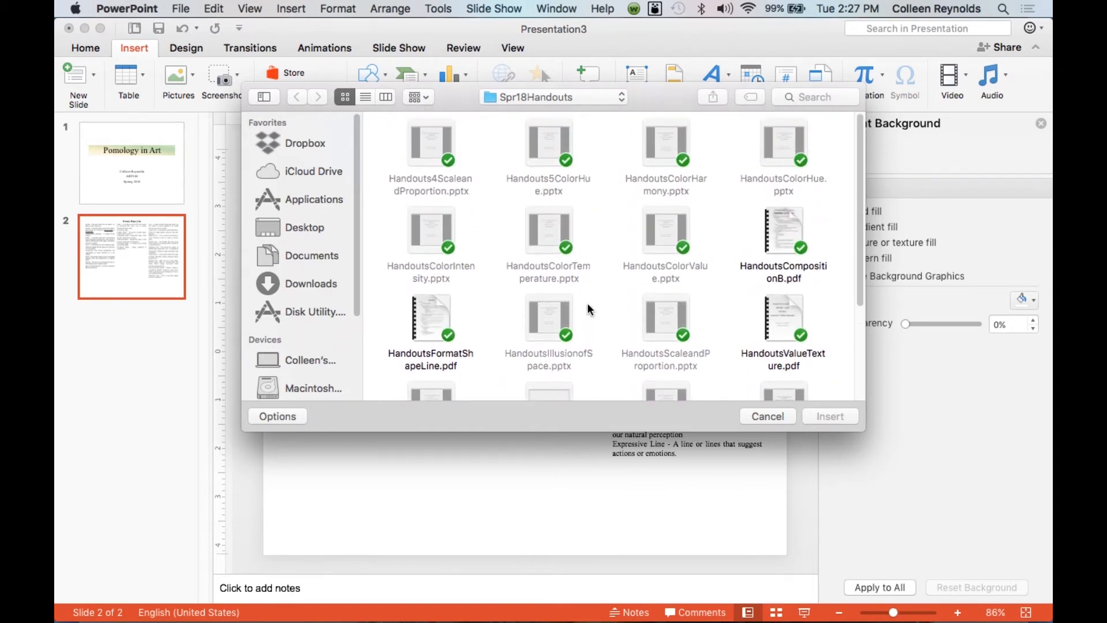
pyautogui.click(621, 96)
pyautogui.click(536, 262)
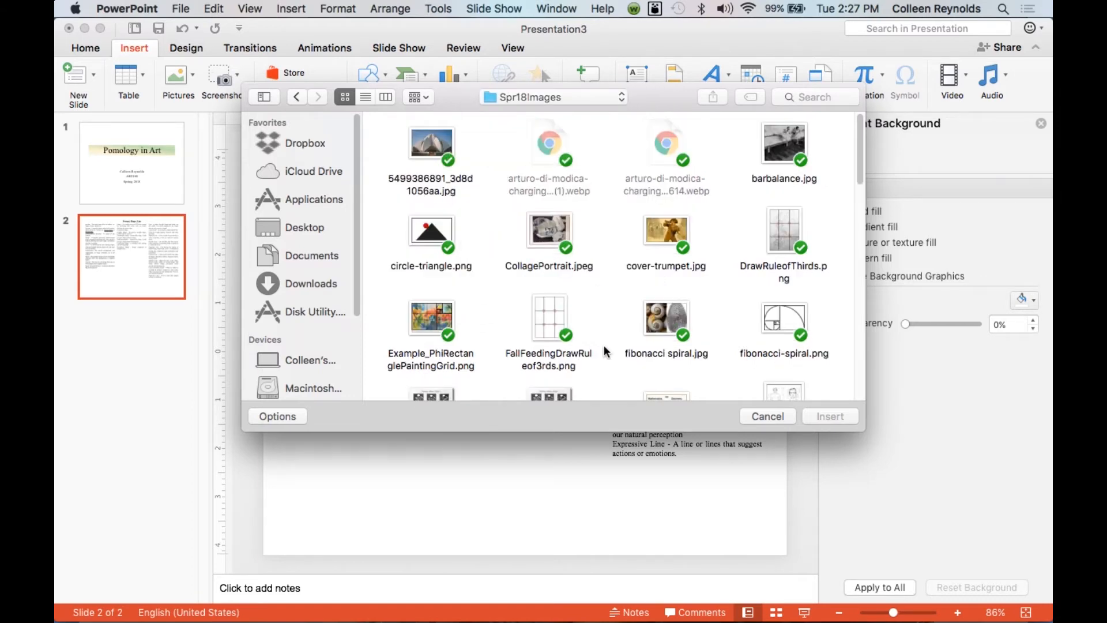
# Step: Insert the picture FSLStudent1.jpg onto the Format, Shape, Line slide
pyautogui.scroll(-3, 606, 351)
pyautogui.scroll(-2, 606, 350)
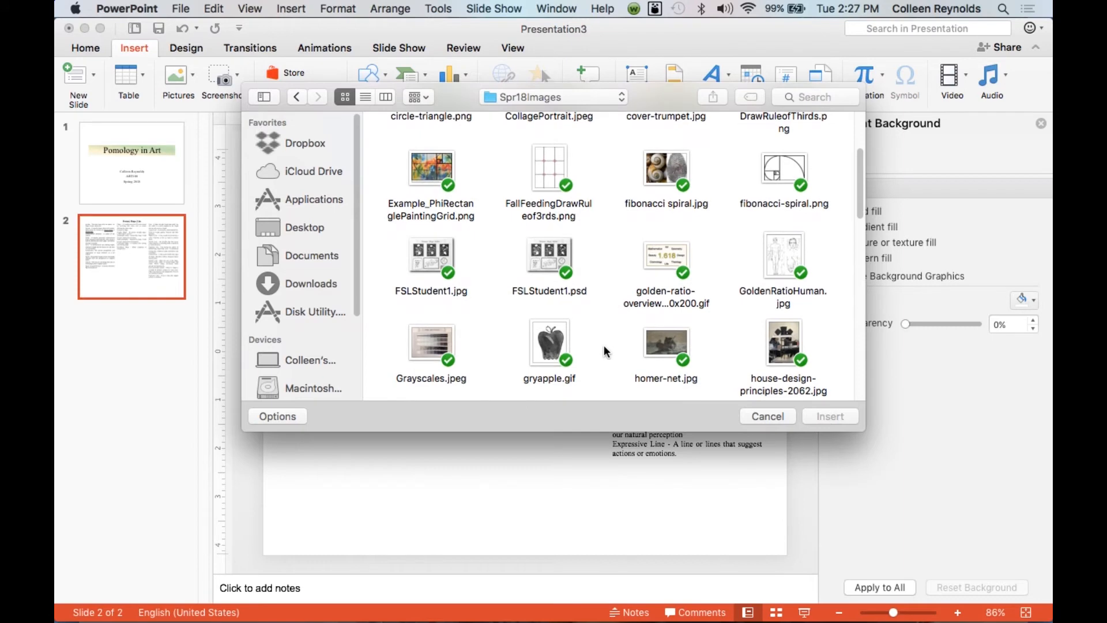
pyautogui.click(431, 258)
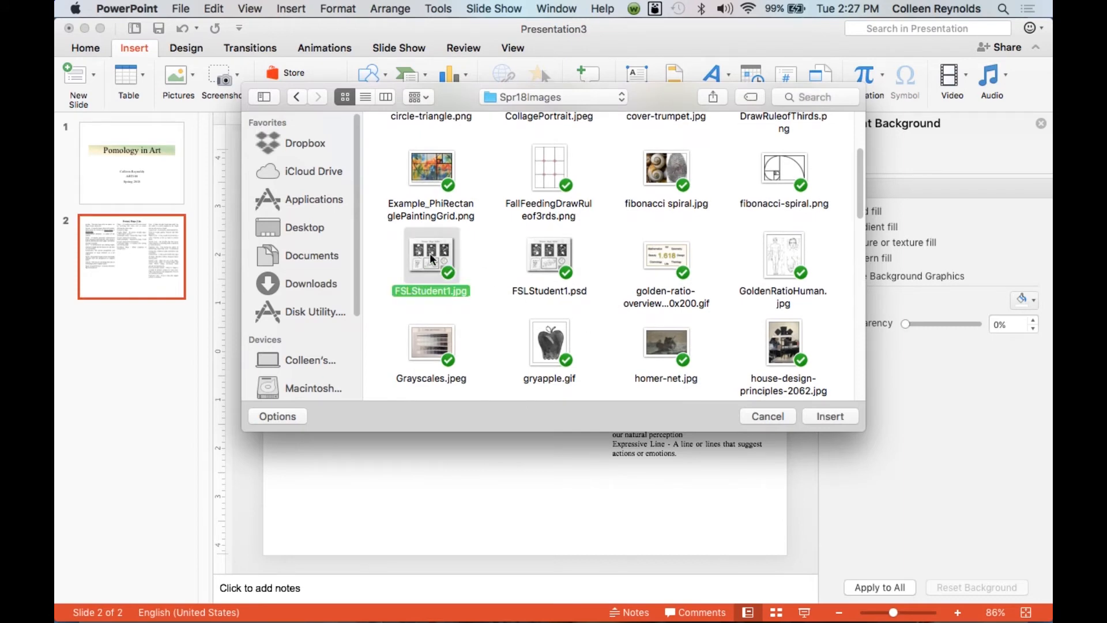
pyautogui.click(831, 417)
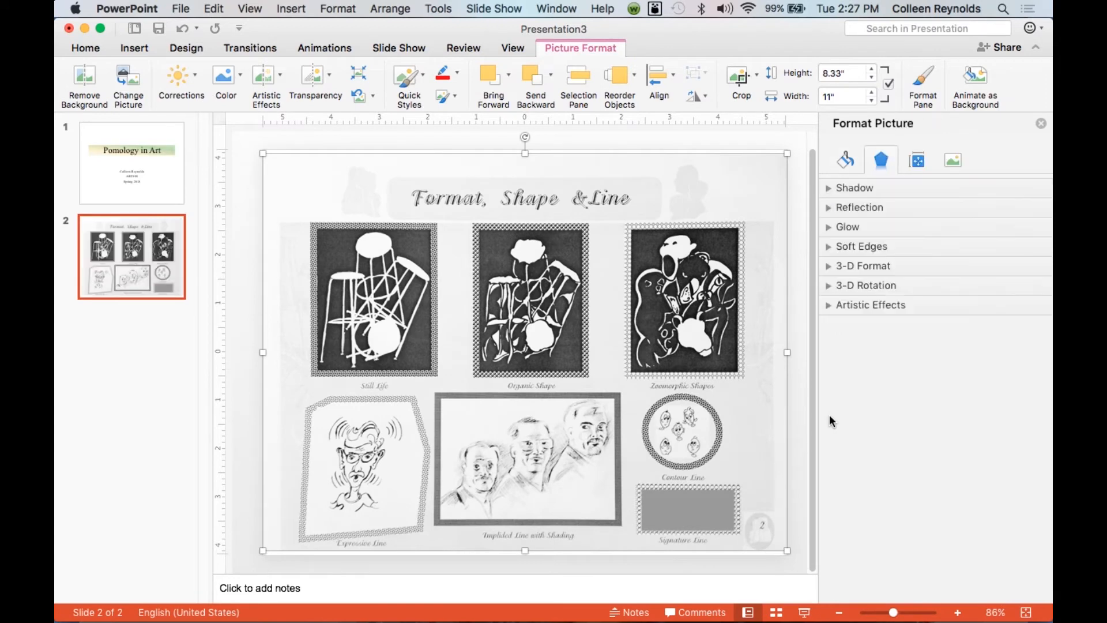
# Step: Scale the inserted picture to about 3.21 by 2.43 inches and place it directly below the Surface text column
pyautogui.moveTo(787, 153); pyautogui.dragTo(434, 428)
pyautogui.moveTo(408, 454); pyautogui.dragTo(383, 460)
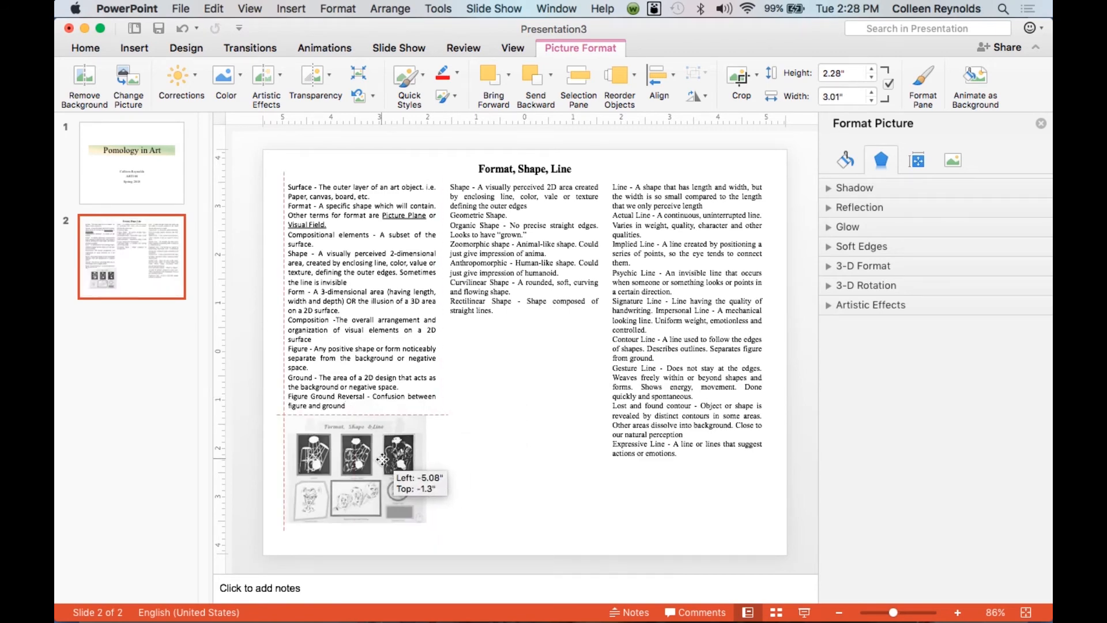
pyautogui.moveTo(428, 522); pyautogui.dragTo(436, 530)
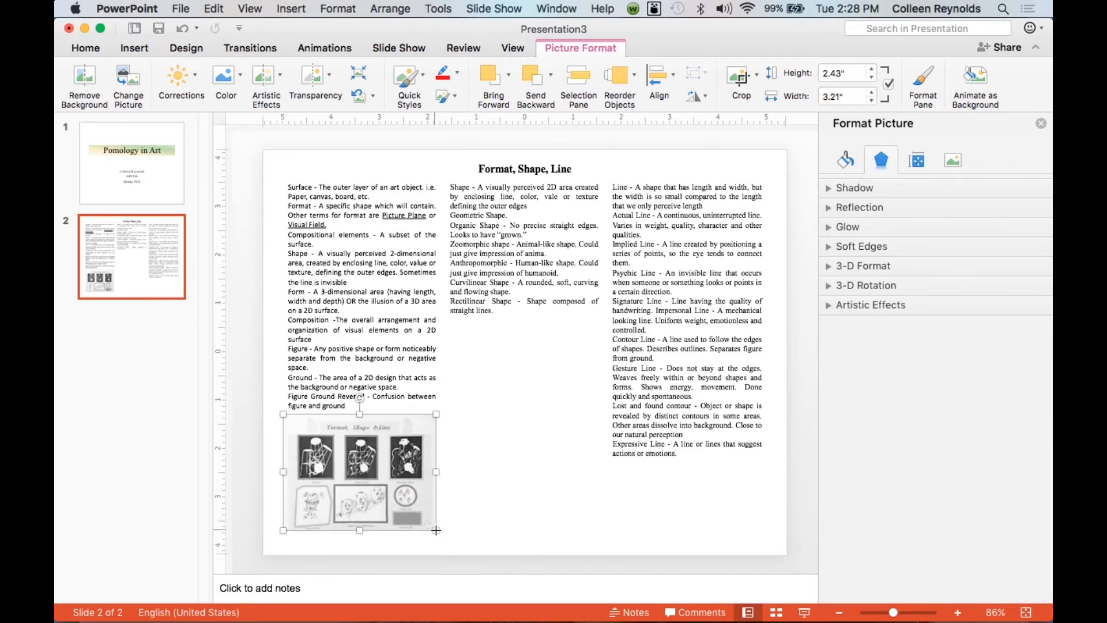
pyautogui.click(485, 512)
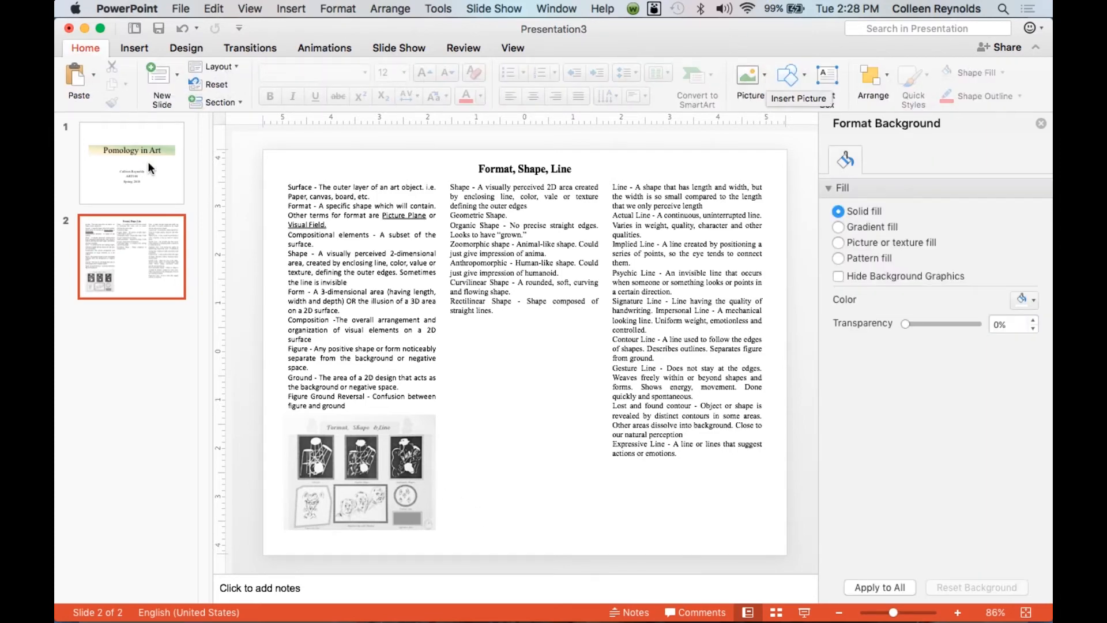
# Step: Add a text box below the inserted picture with the caption "Figure 1 – Morphing Still Life & Lines"
pyautogui.click(133, 48)
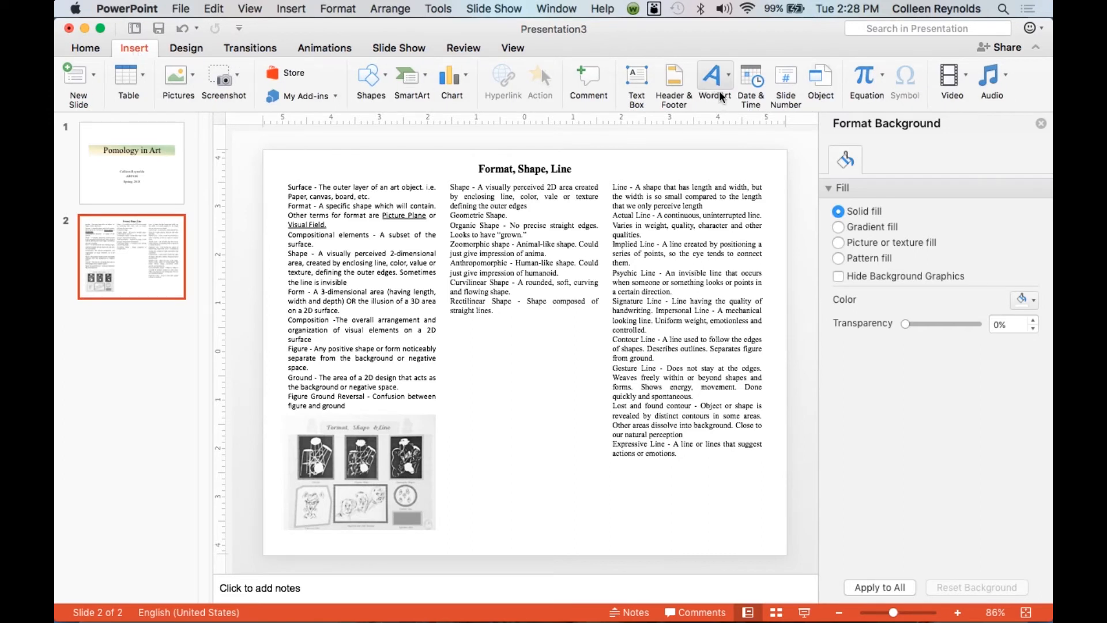
pyautogui.click(636, 78)
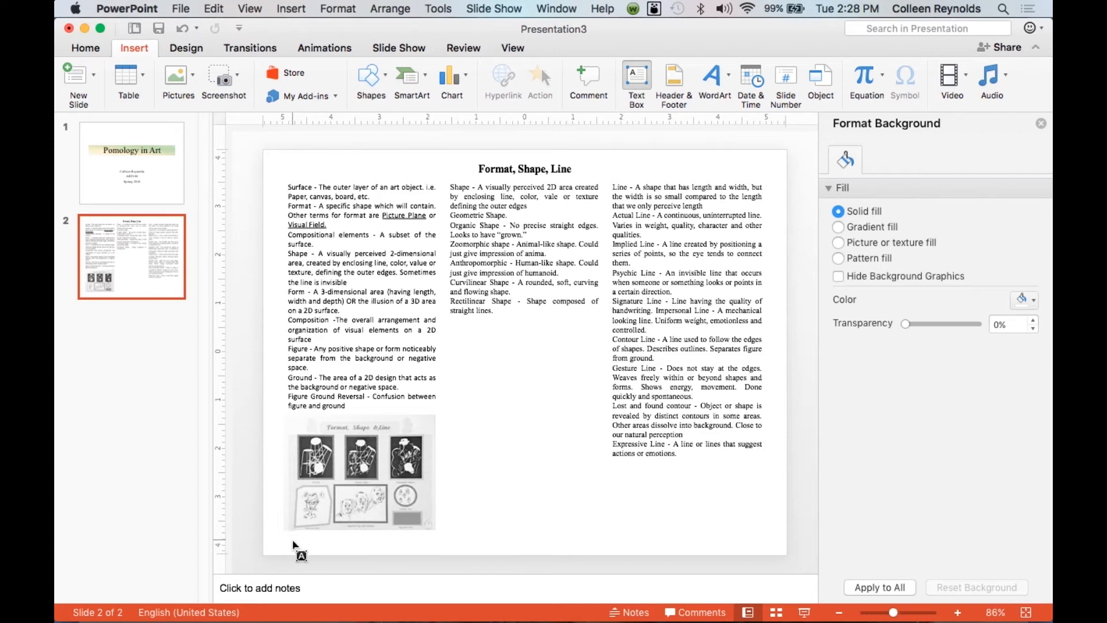
pyautogui.click(290, 537)
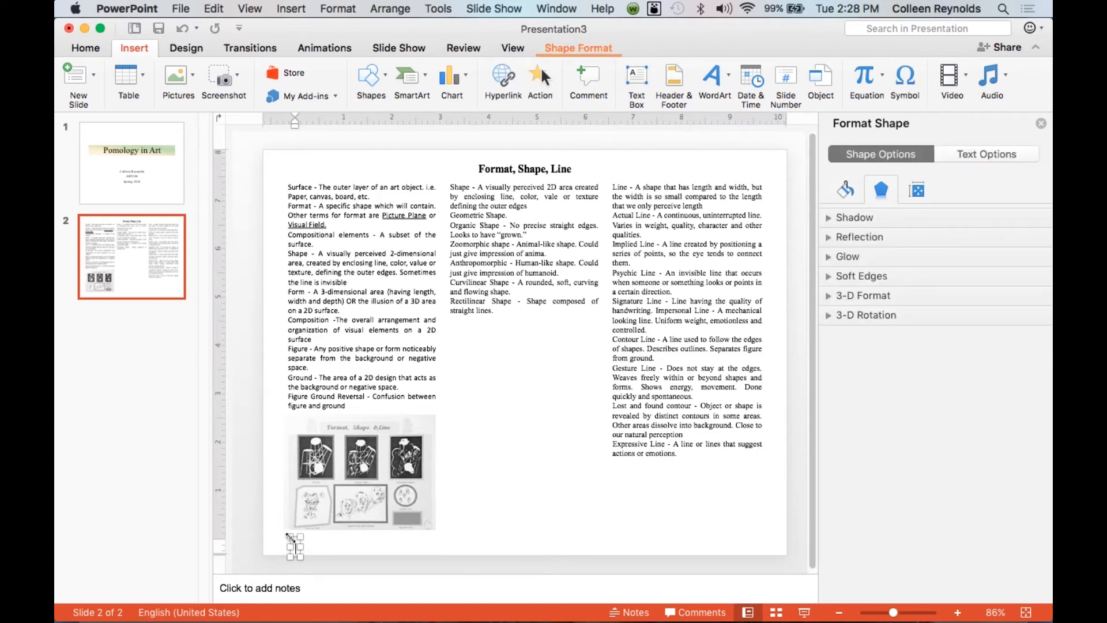
pyautogui.write('Figure ')
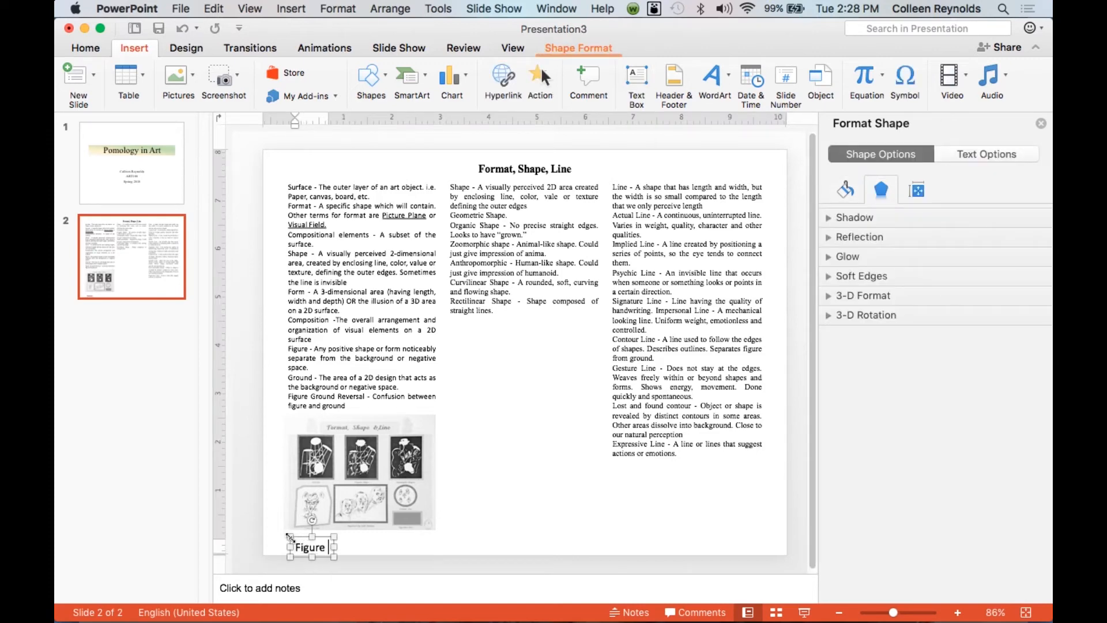
pyautogui.write('1 - Morphing Still Life')
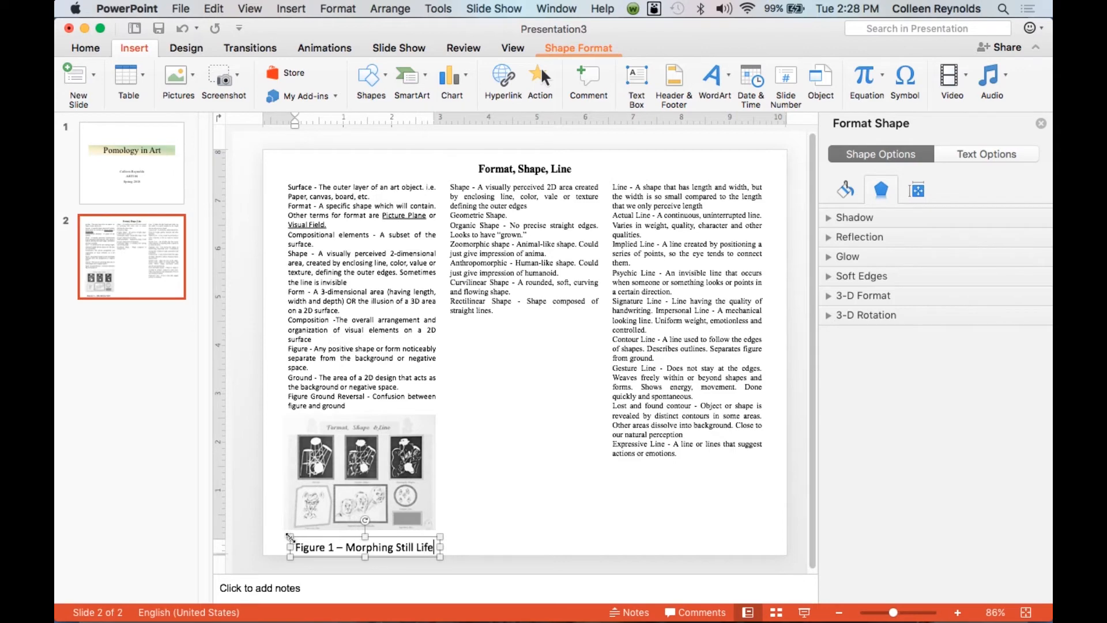
pyautogui.write(' & Line')
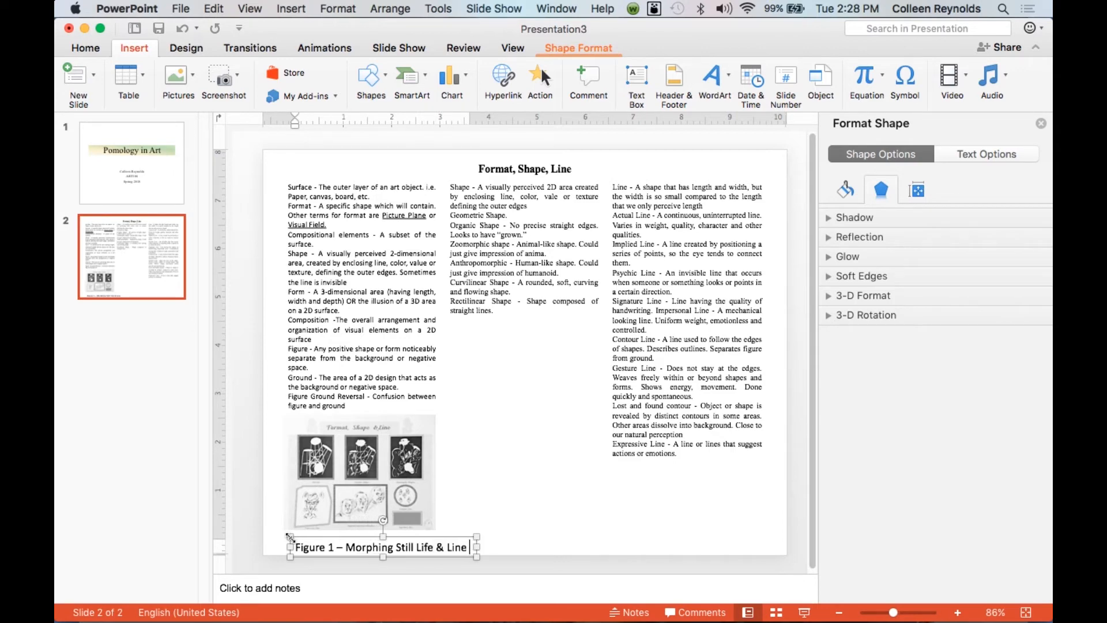
pyautogui.press('BackSpace')
pyautogui.write('s')
# Step: Format the whole Figure 1 caption as 10.5-point Times New Roman
pyautogui.moveTo(472, 547); pyautogui.dragTo(308, 545)
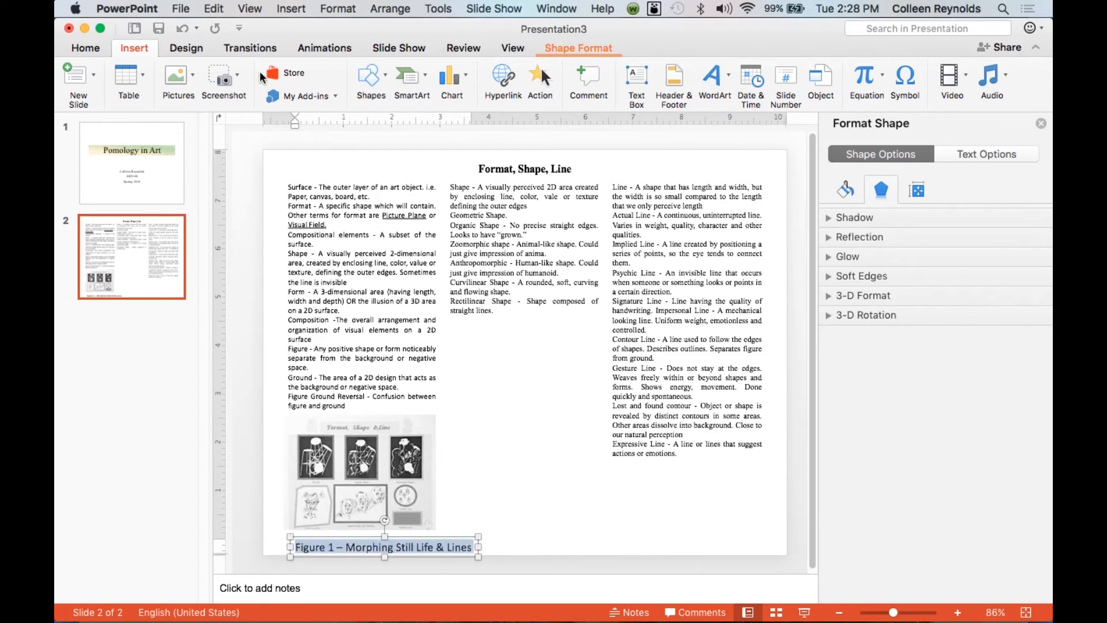
pyautogui.click(88, 51)
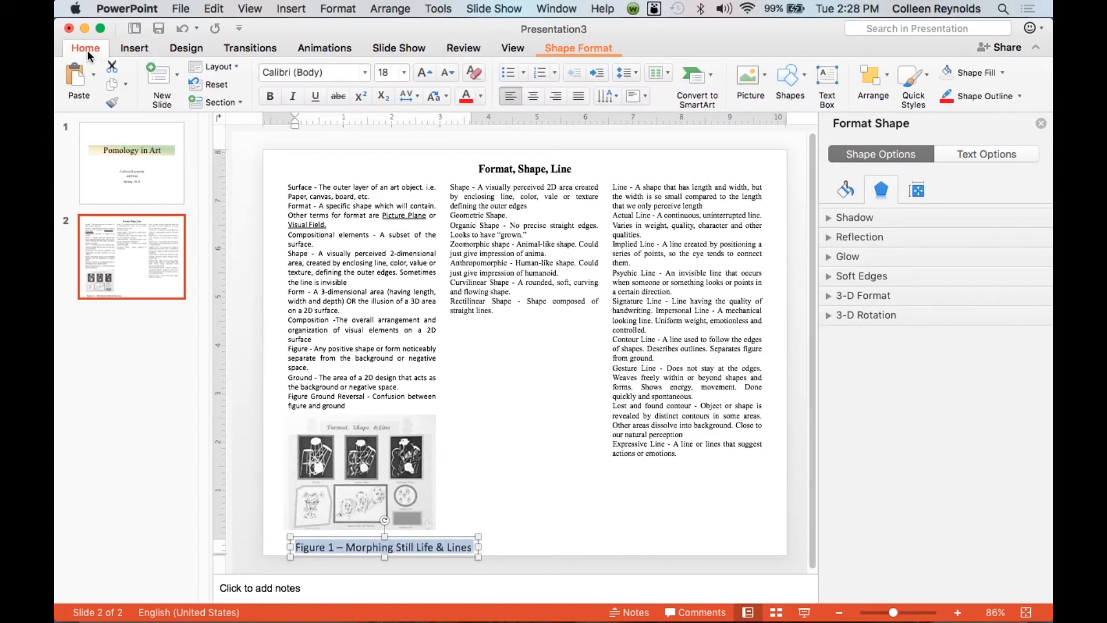
pyautogui.click(405, 73)
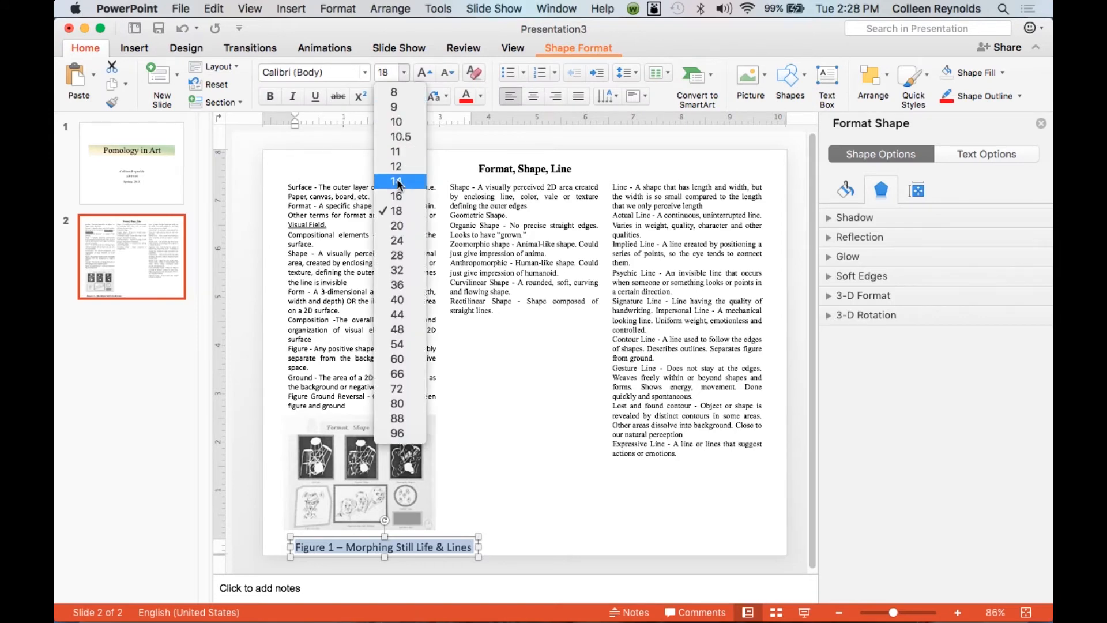
pyautogui.click(399, 137)
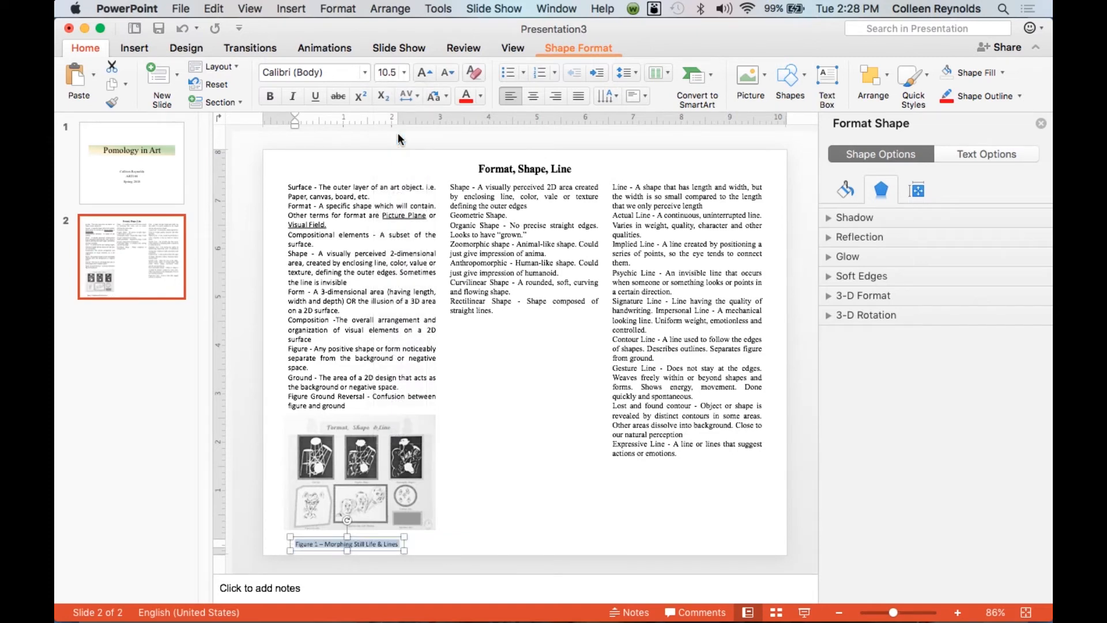
pyautogui.click(366, 73)
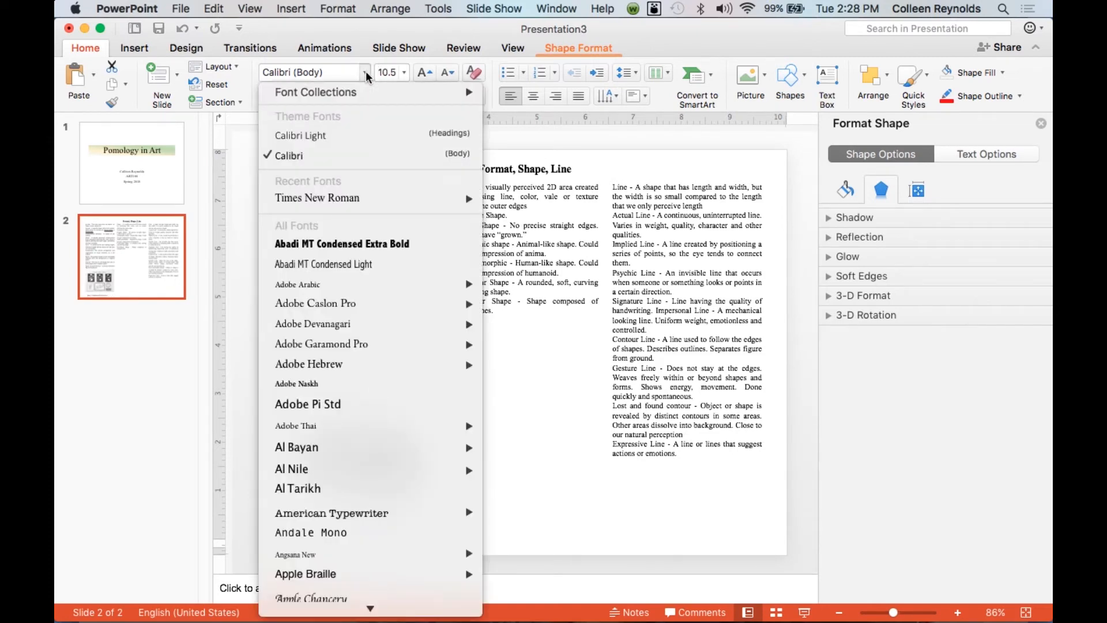
pyautogui.moveTo(341, 95)
pyautogui.click(332, 198)
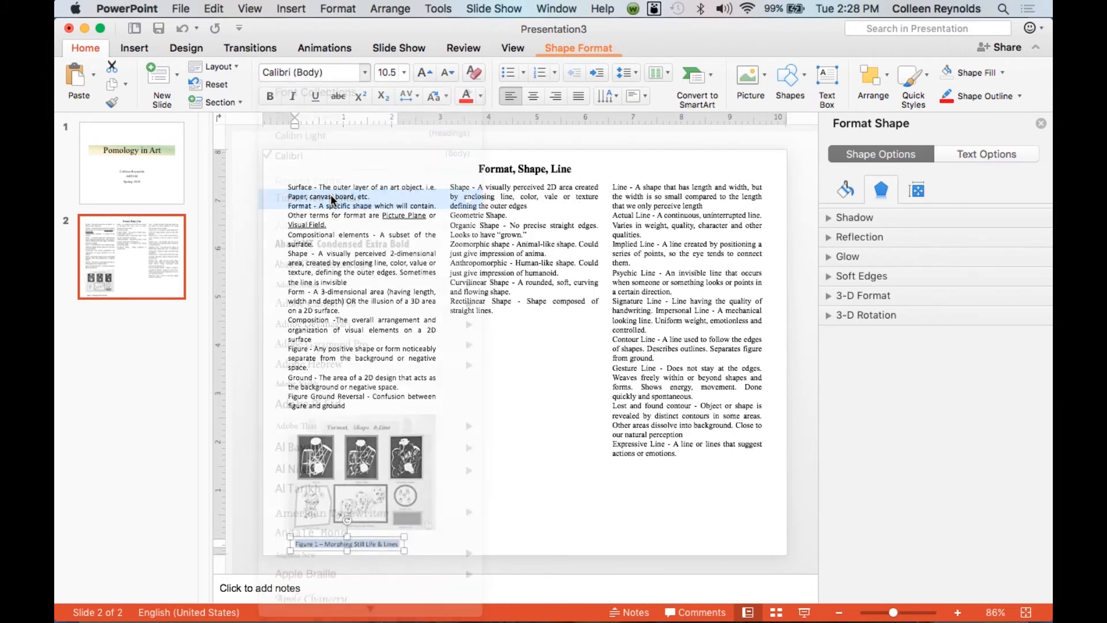
pyautogui.press('Left')
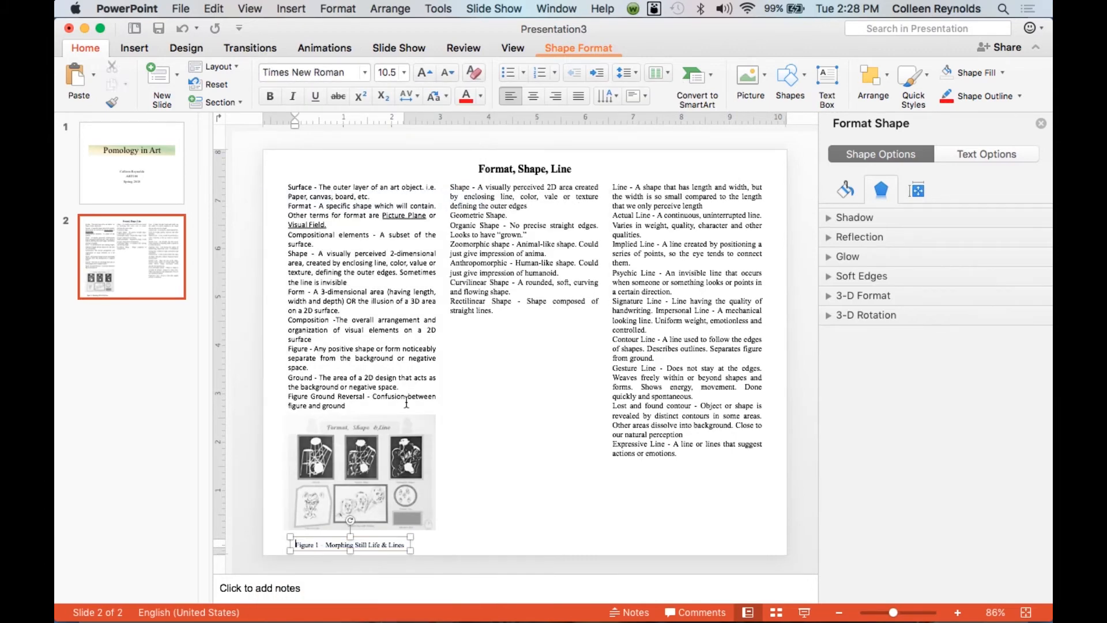
# Step: Nudge the Figure 1 caption box up so it sits close beneath the picture
pyautogui.click(376, 536)
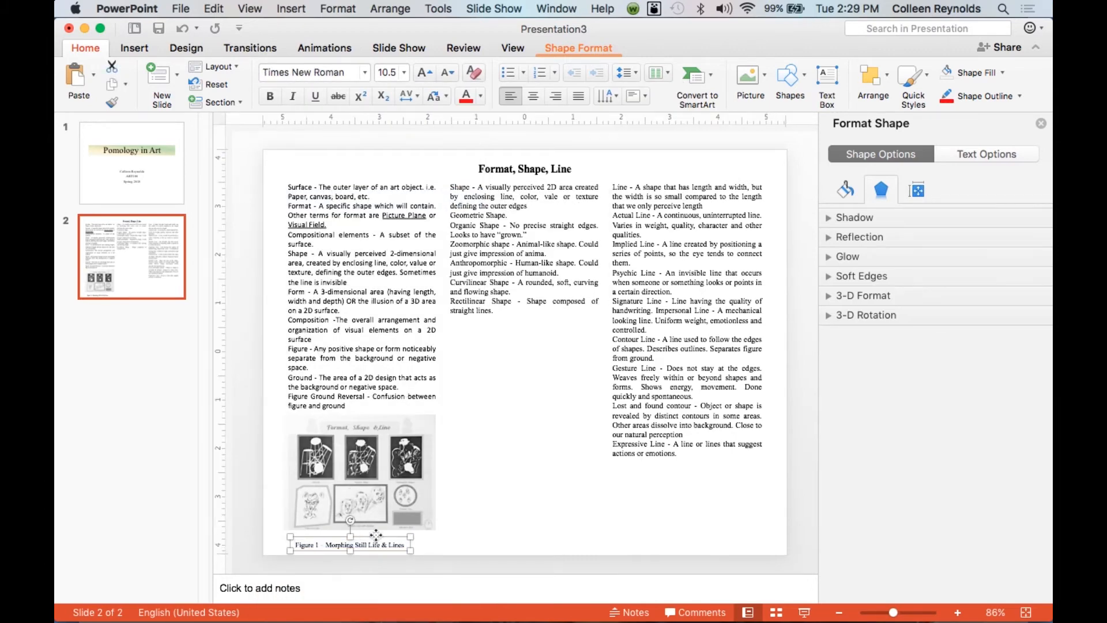
pyautogui.press('Up')
pyautogui.press('Up')
pyautogui.press('Up')
pyautogui.press('Up')
pyautogui.press('Up')
pyautogui.press('Up')
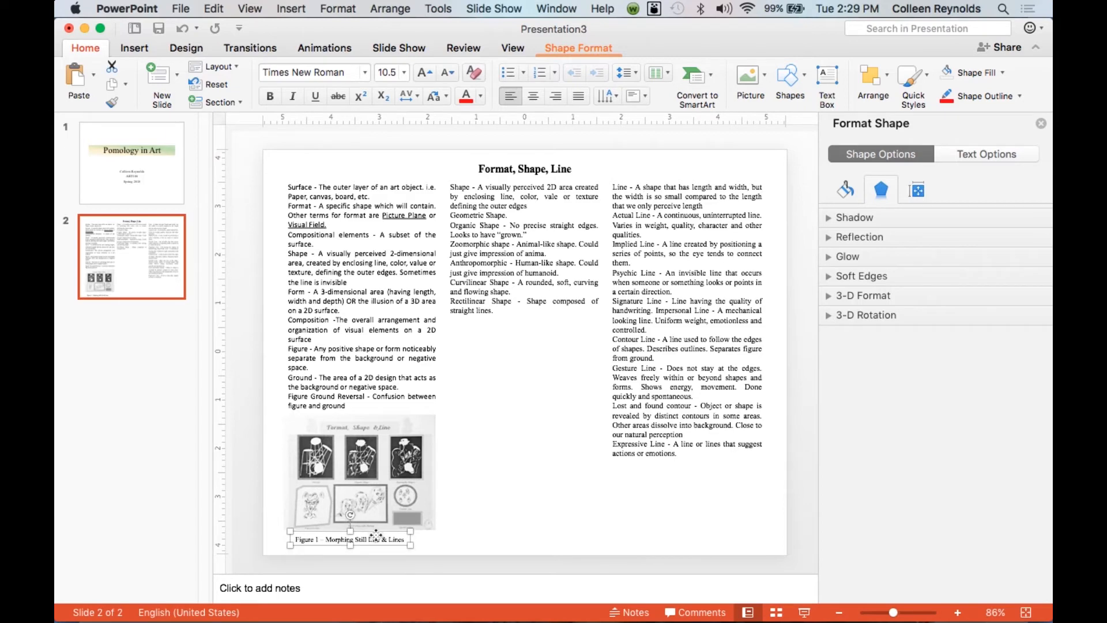
pyautogui.press('Up')
pyautogui.press('Up')
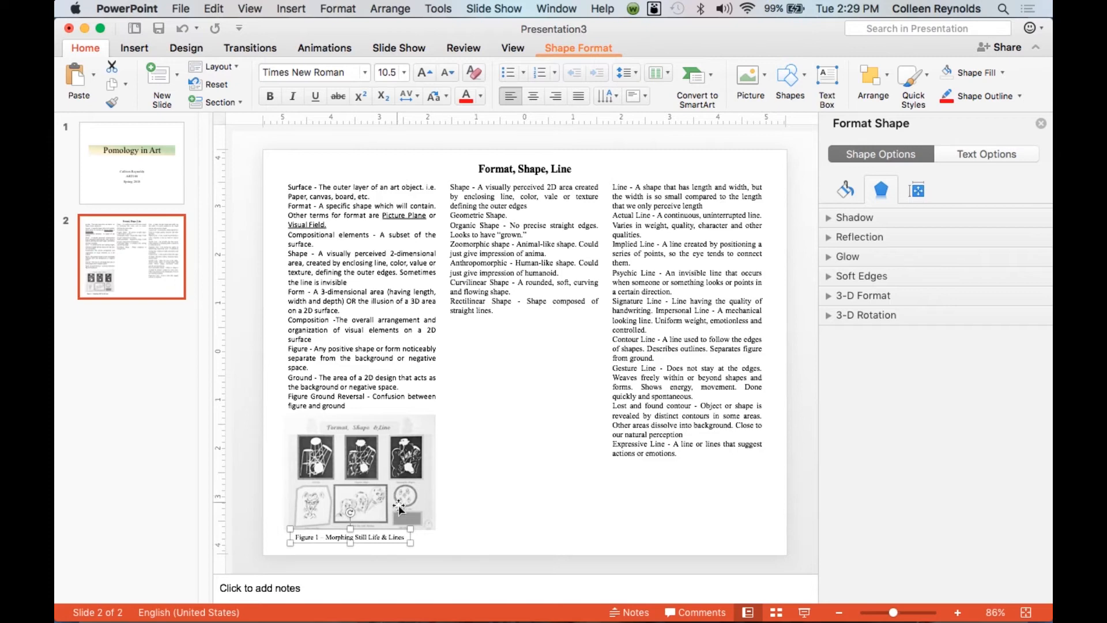
# Step: Select the picture below the Surface column together with its Figure 1 caption
pyautogui.keyDown('shift'); pyautogui.click(398, 474); pyautogui.keyUp('shift')
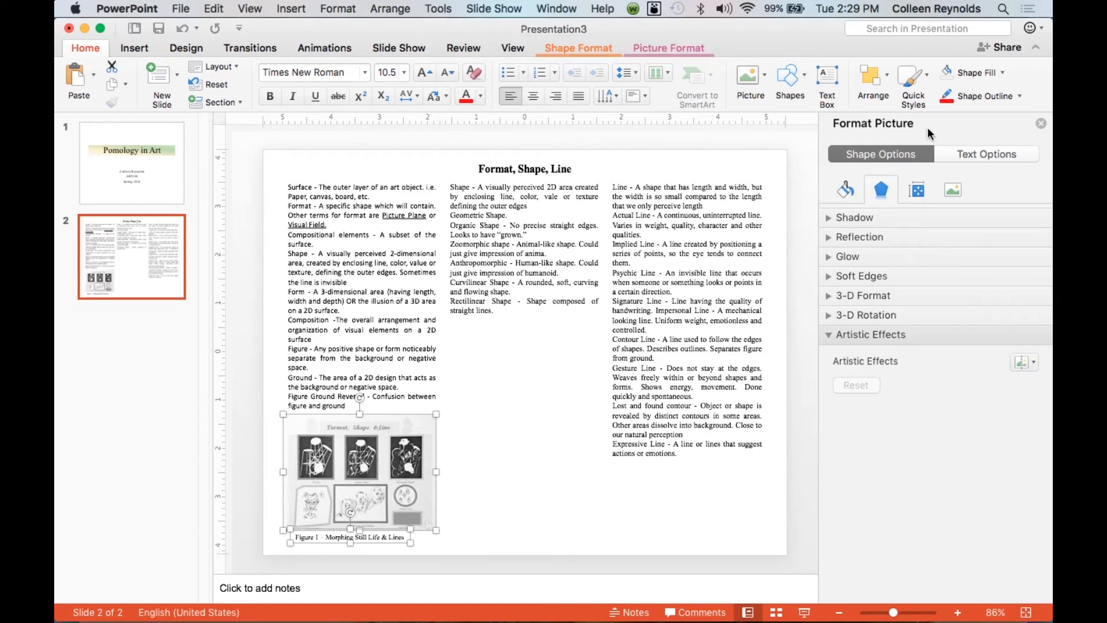